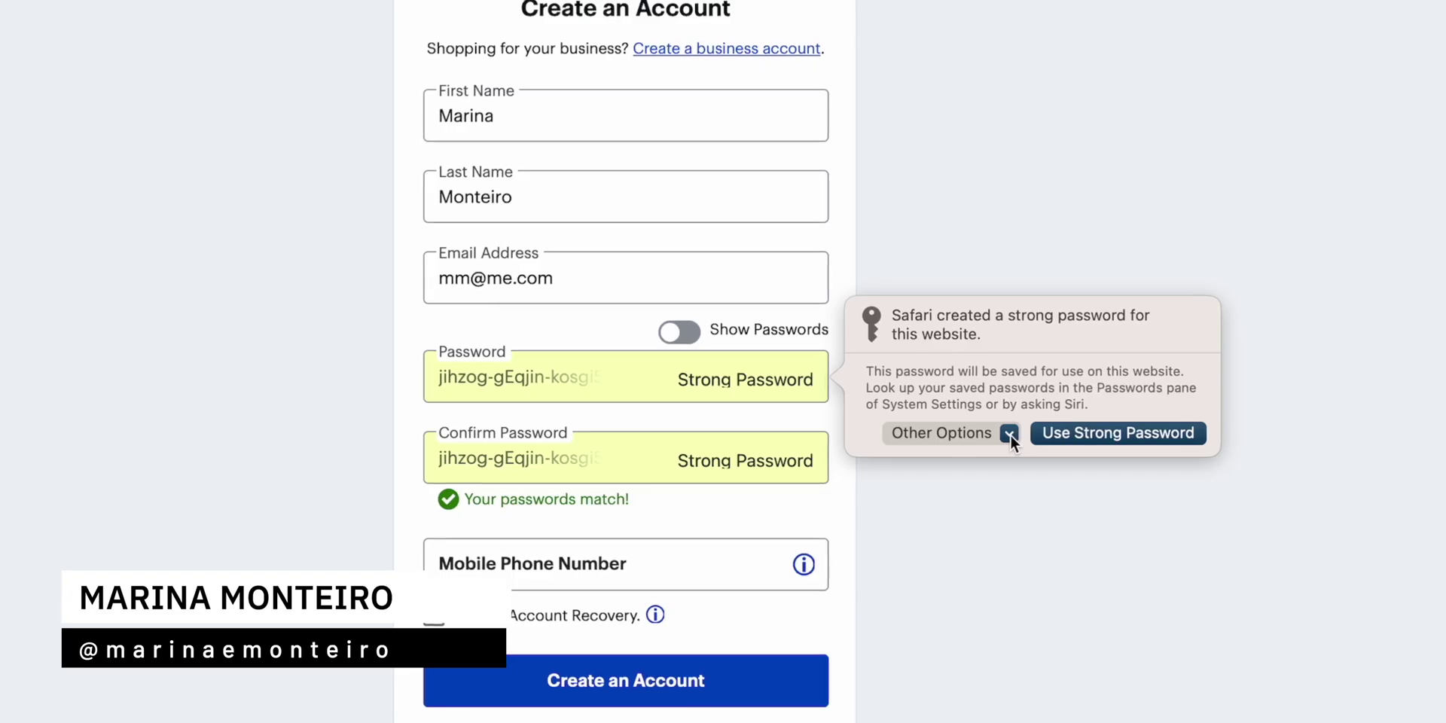
Step: Show Safari's other options for the suggested strong password on the sign-up form
click(1009, 435)
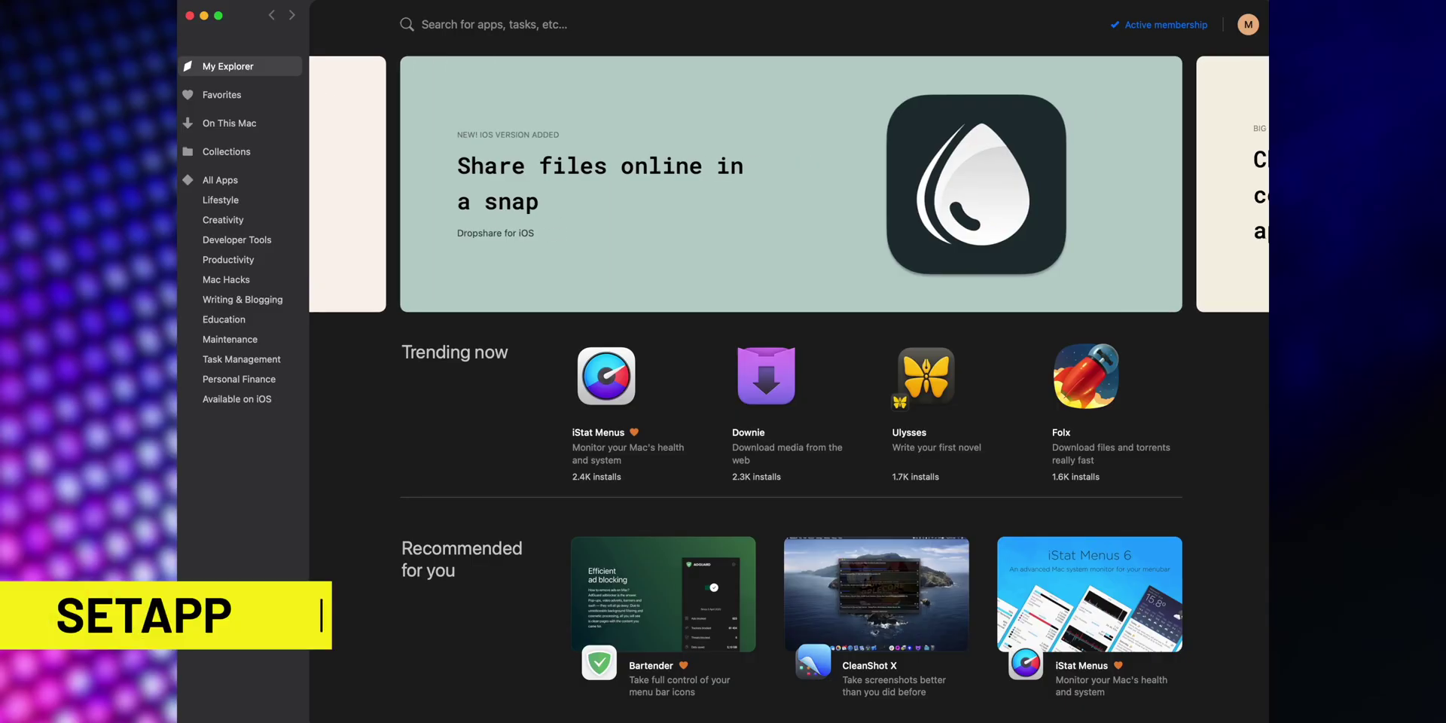
Step: Browse Setapp's All Apps catalogue, finish the yellow branch label, and add the GEMINI folder
click(218, 178)
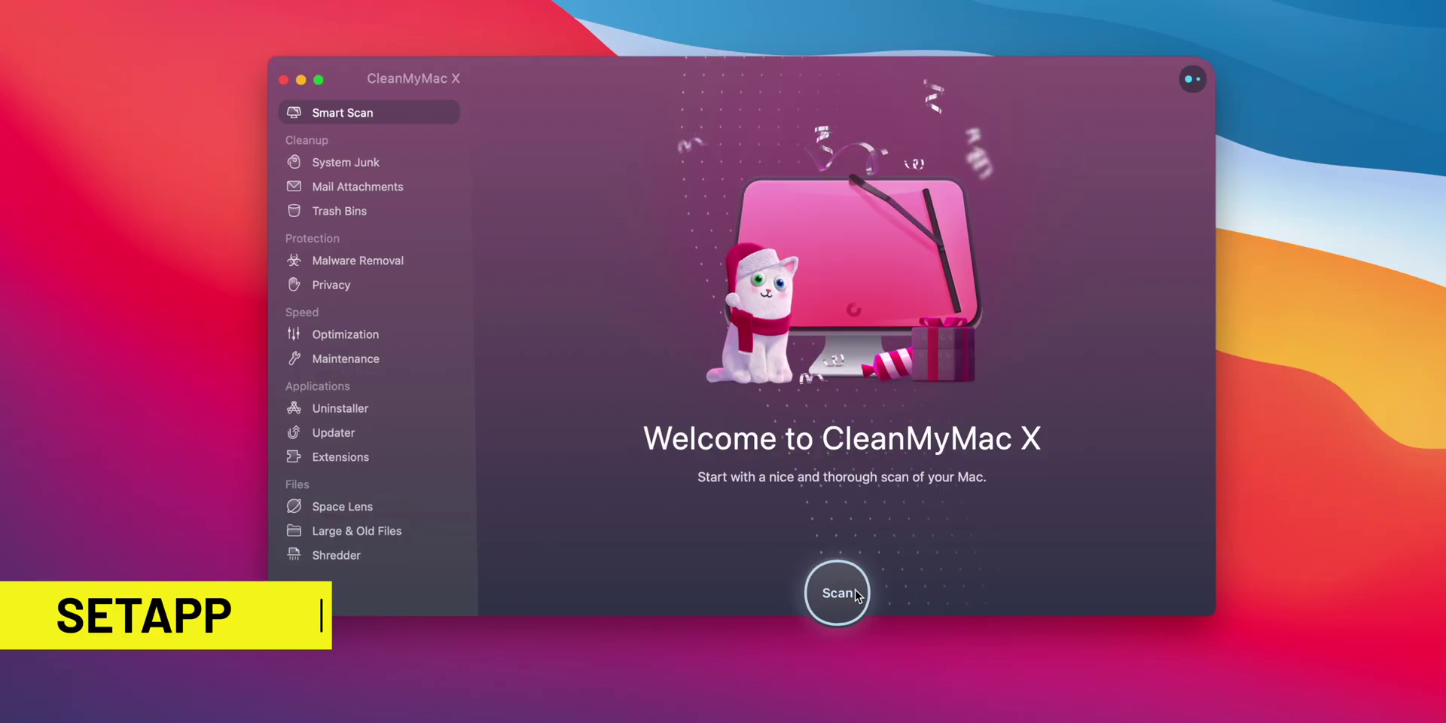
click(842, 594)
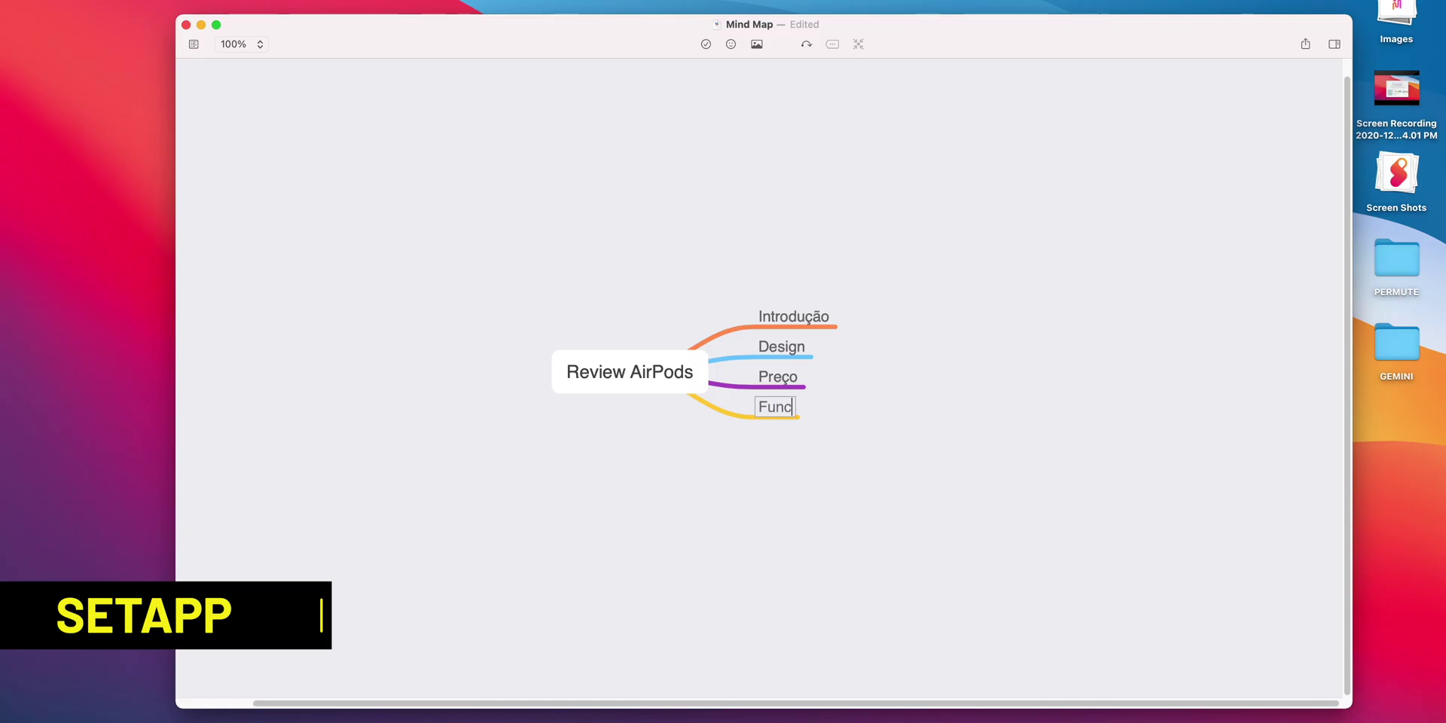
text(lidades)
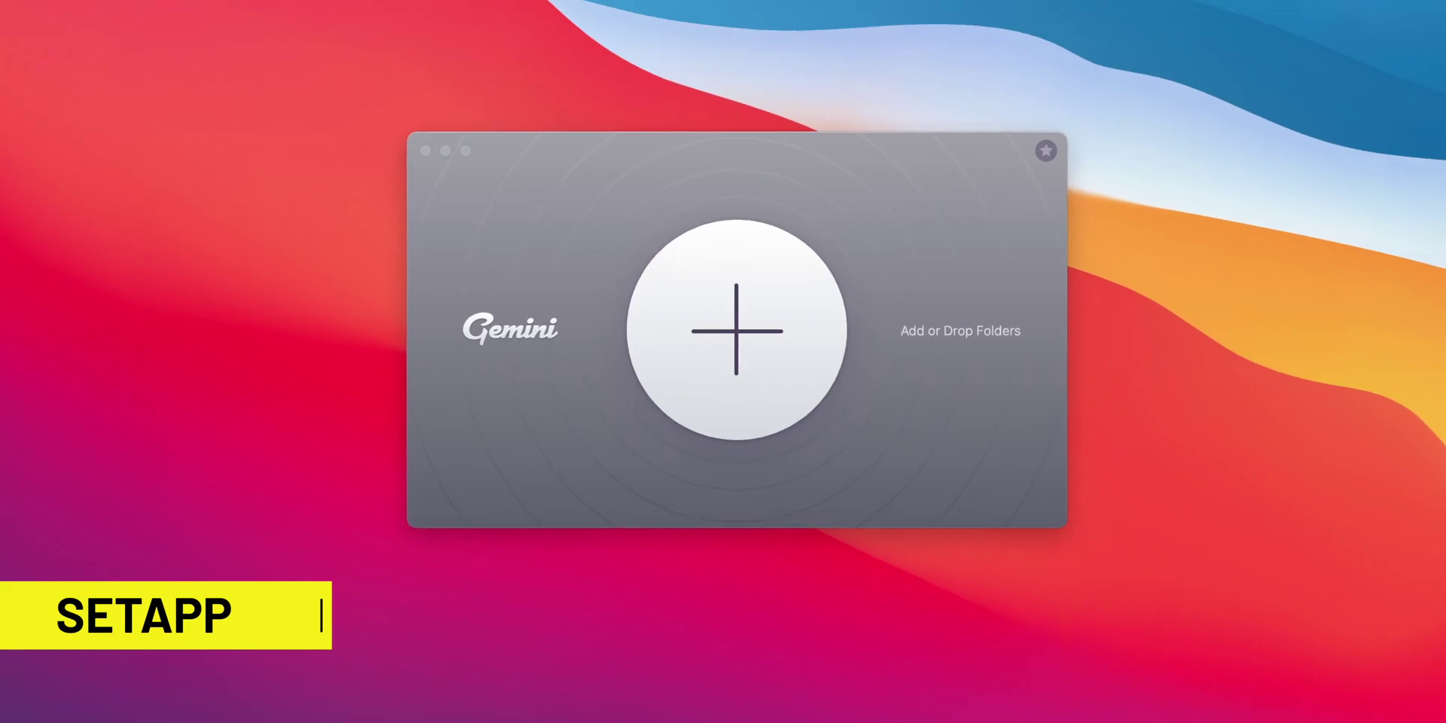
drag(1396, 343, 724, 332)
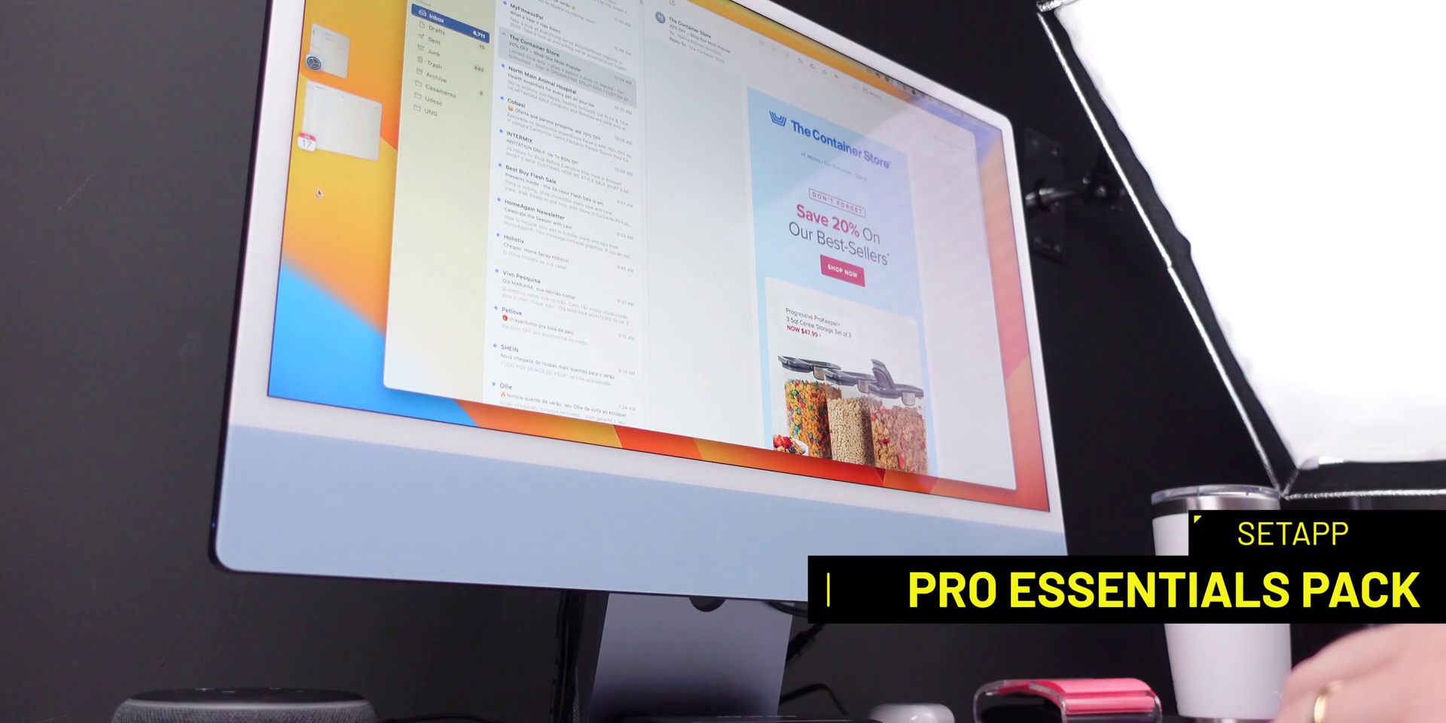
Step: Make Calendar the main window instead of Mail from the Stage Manager strip
click(354, 149)
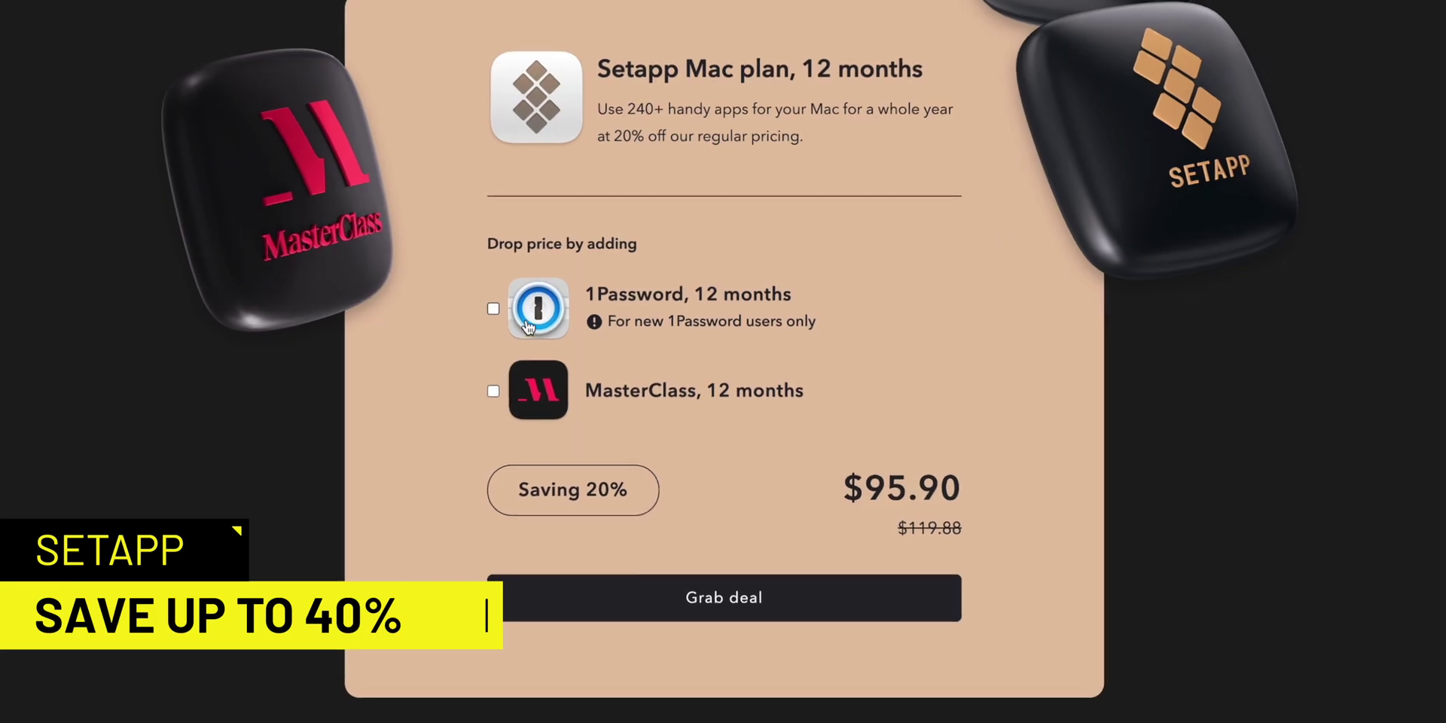
Step: Tick the 1Password and MasterClass add-ons, bringing the 12-month deal to $201.46
click(489, 313)
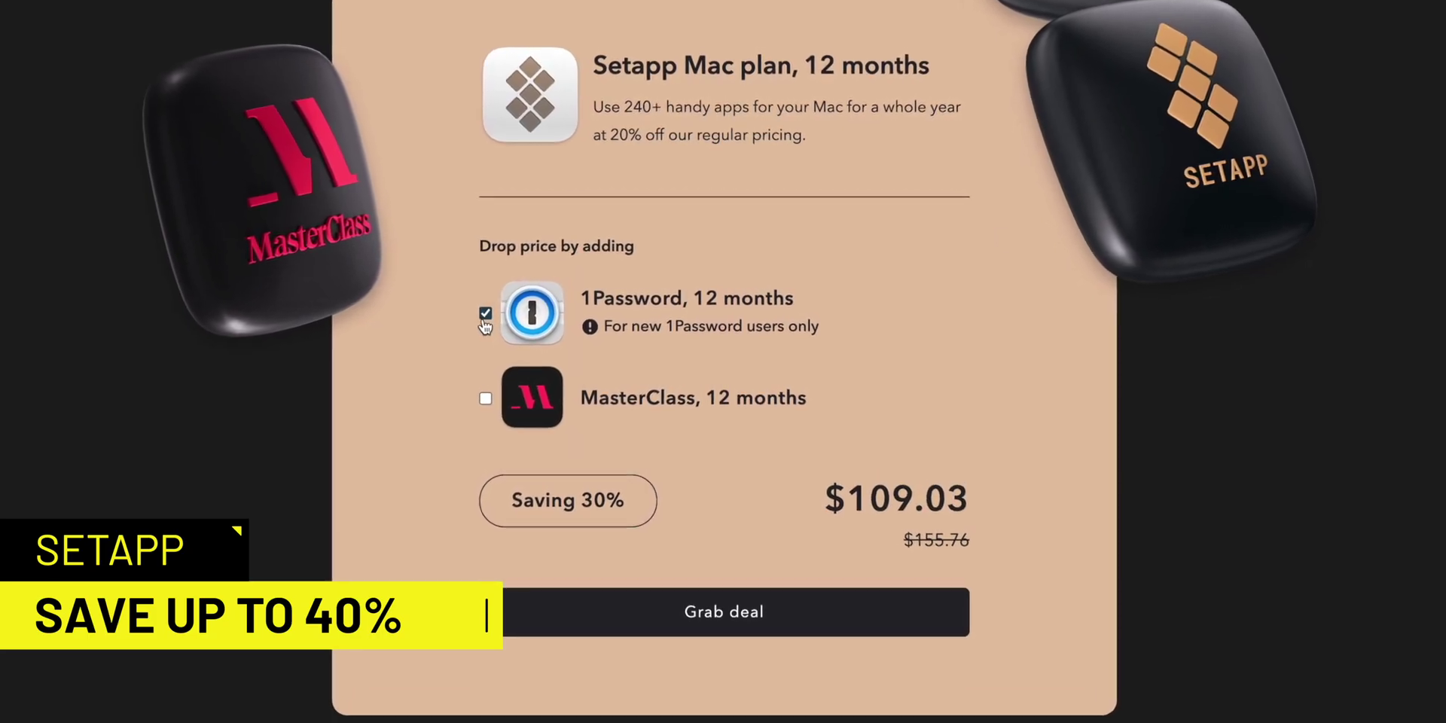
click(481, 404)
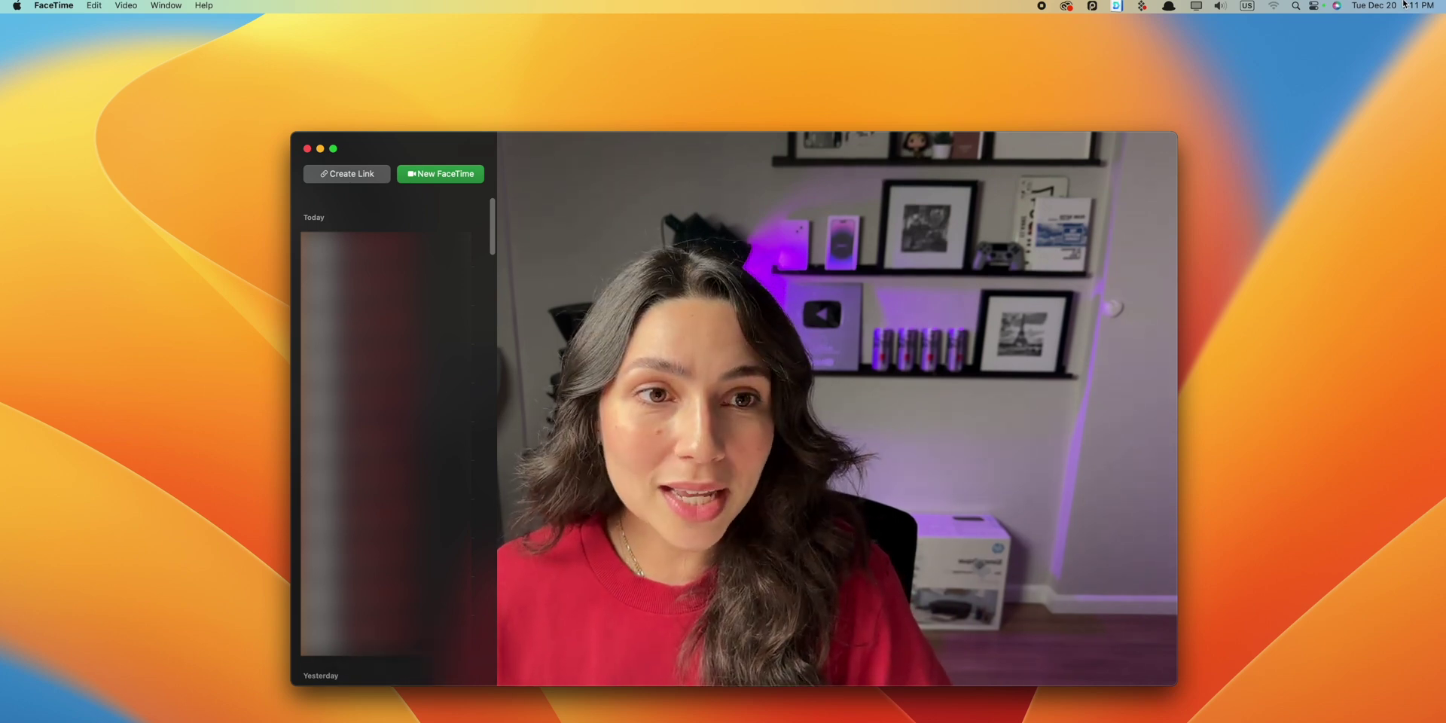
Step: Enable Portrait background blur and Center Stage in Control Center's Video Effects
click(1315, 6)
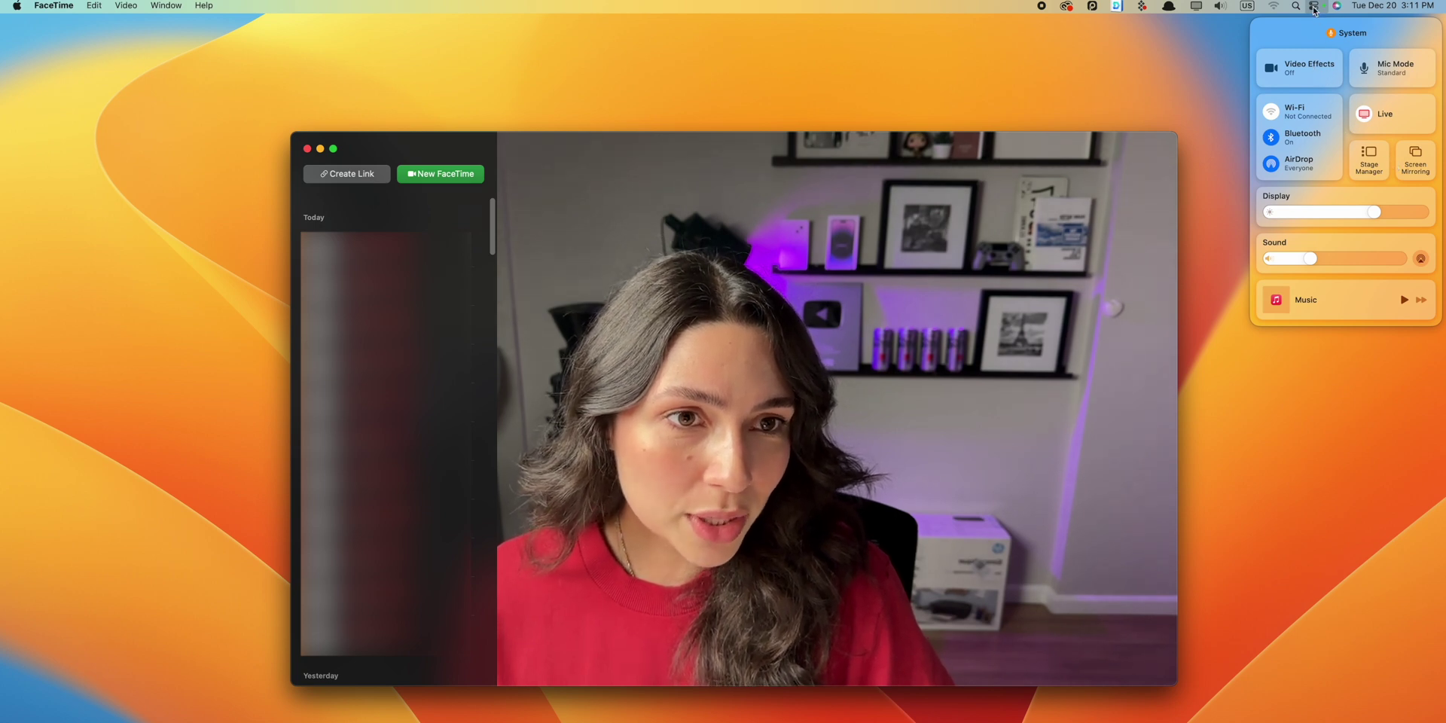
click(1314, 74)
click(1314, 115)
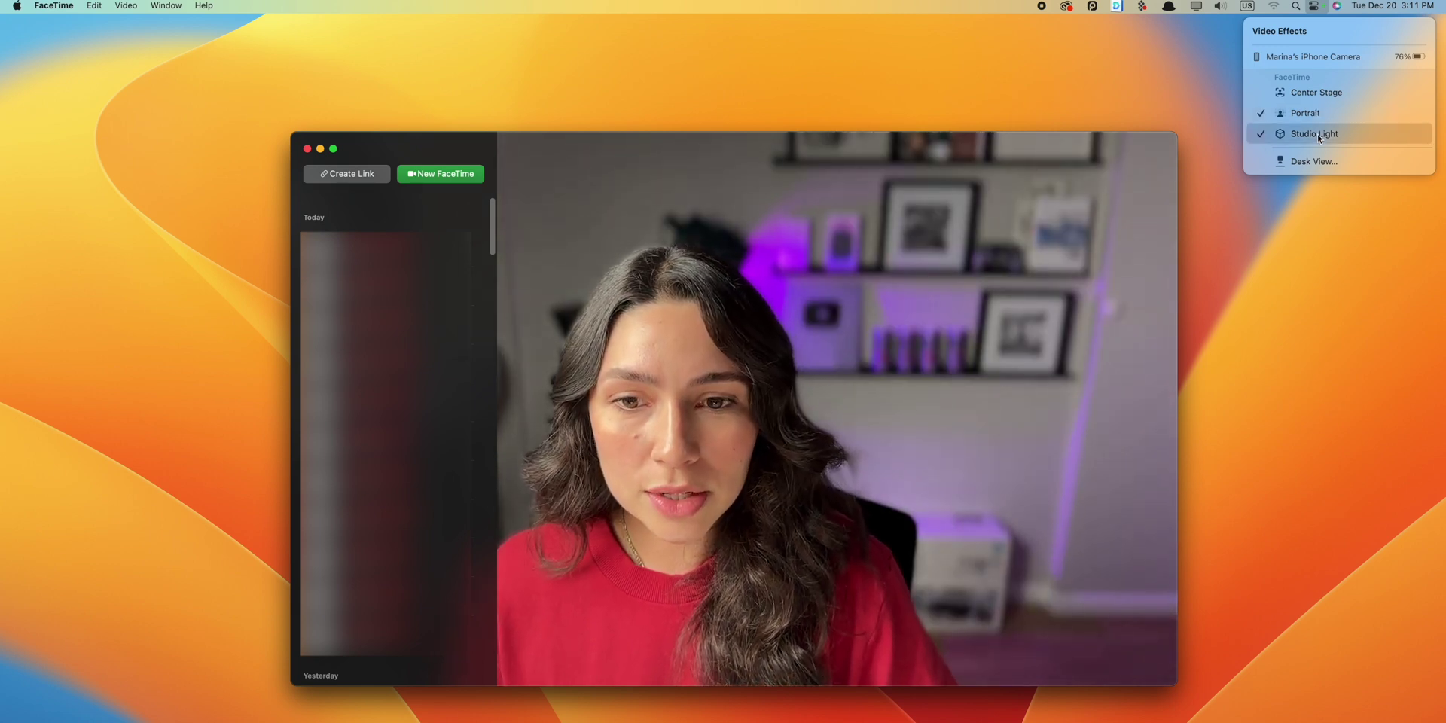
click(1313, 93)
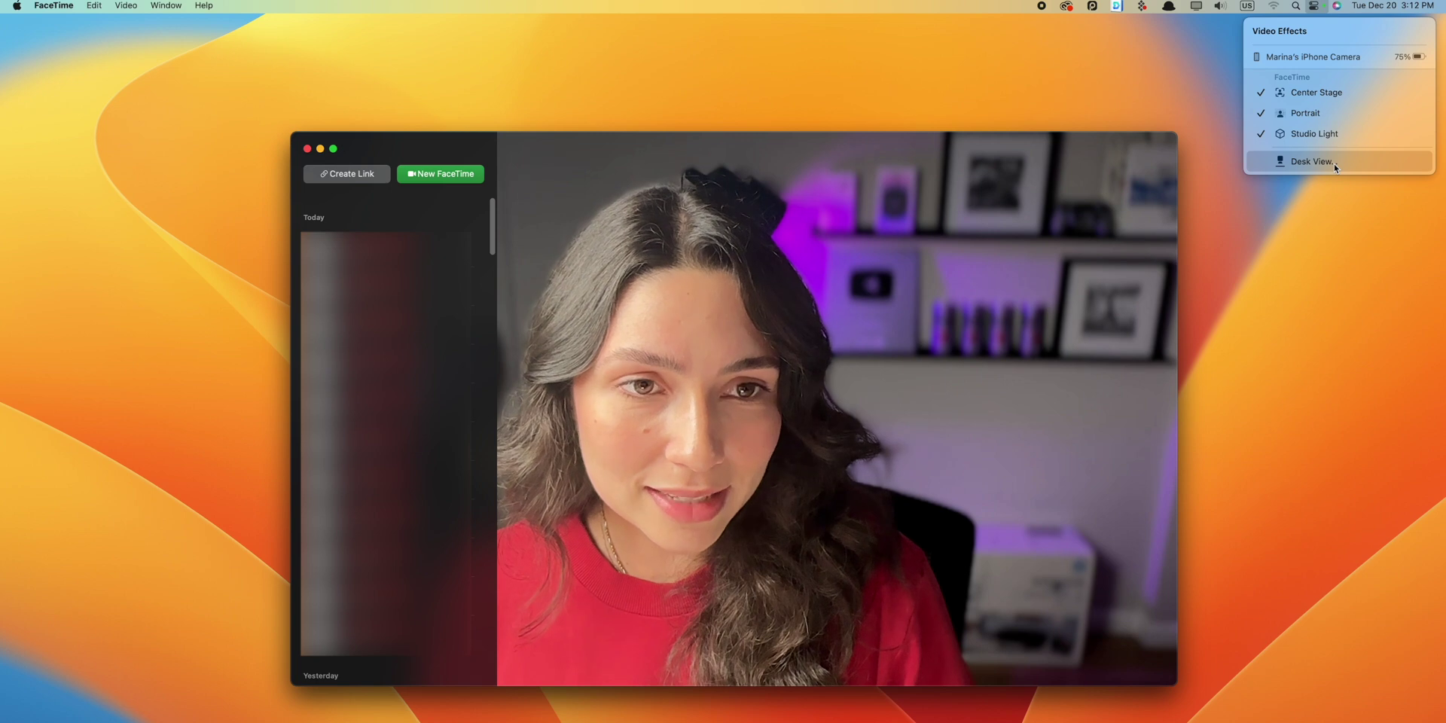
Step: Launch Desk View from Video Effects and start the live top-down desk view
click(1333, 164)
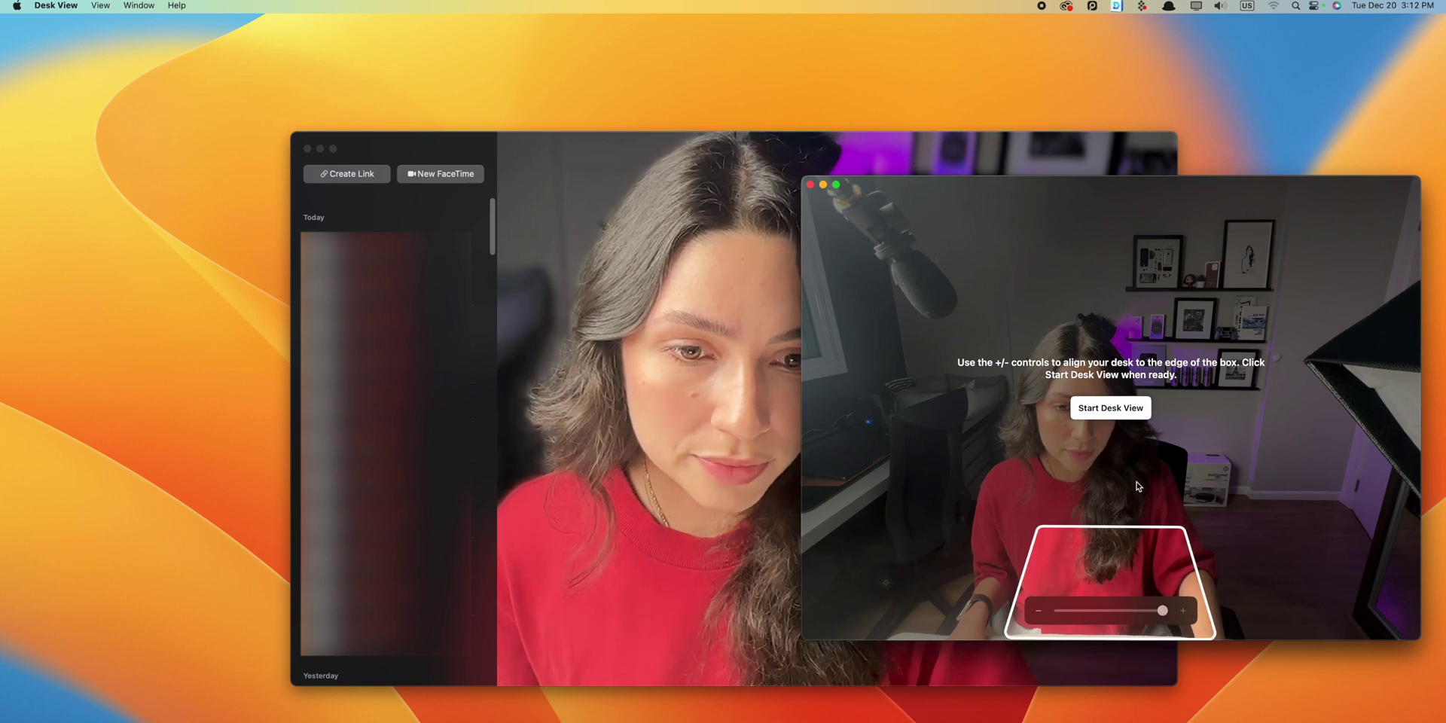
click(1109, 407)
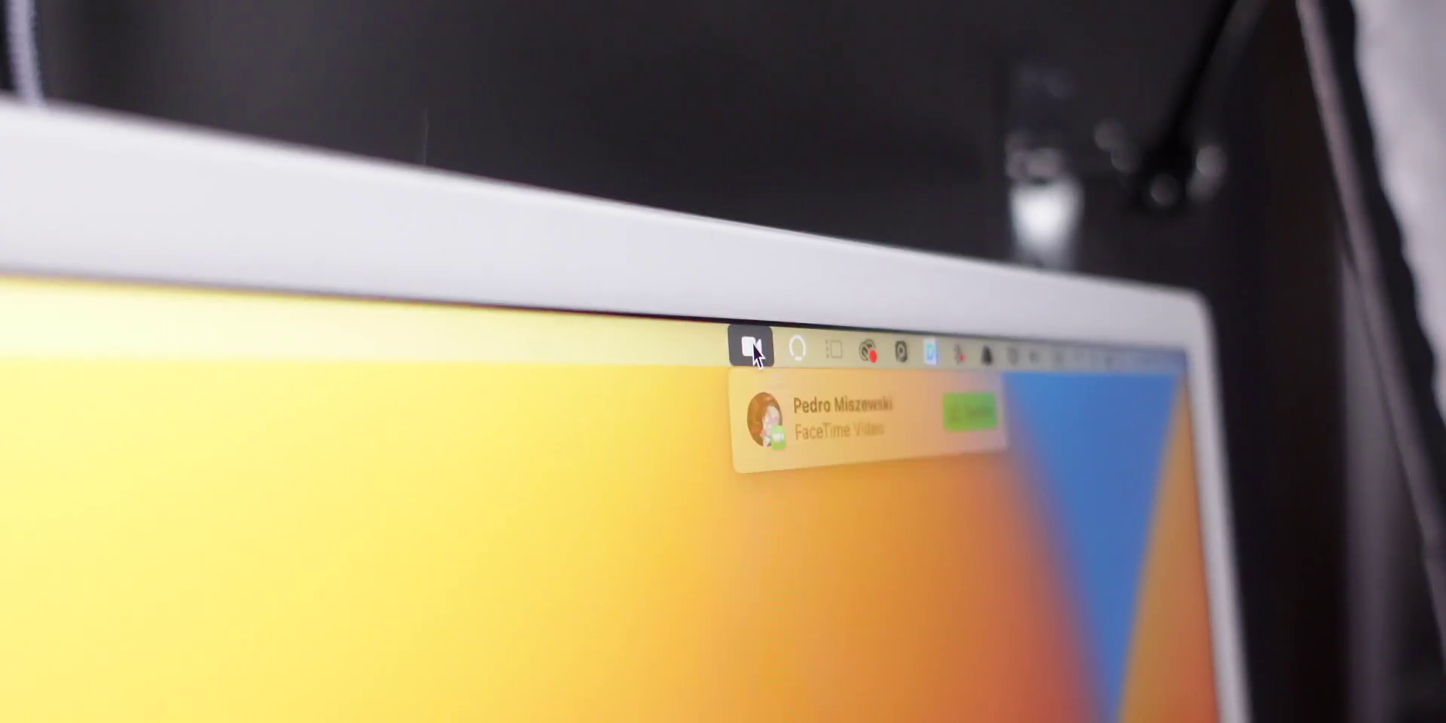
Step: Accept the incoming FaceTime video call from its notification
click(979, 410)
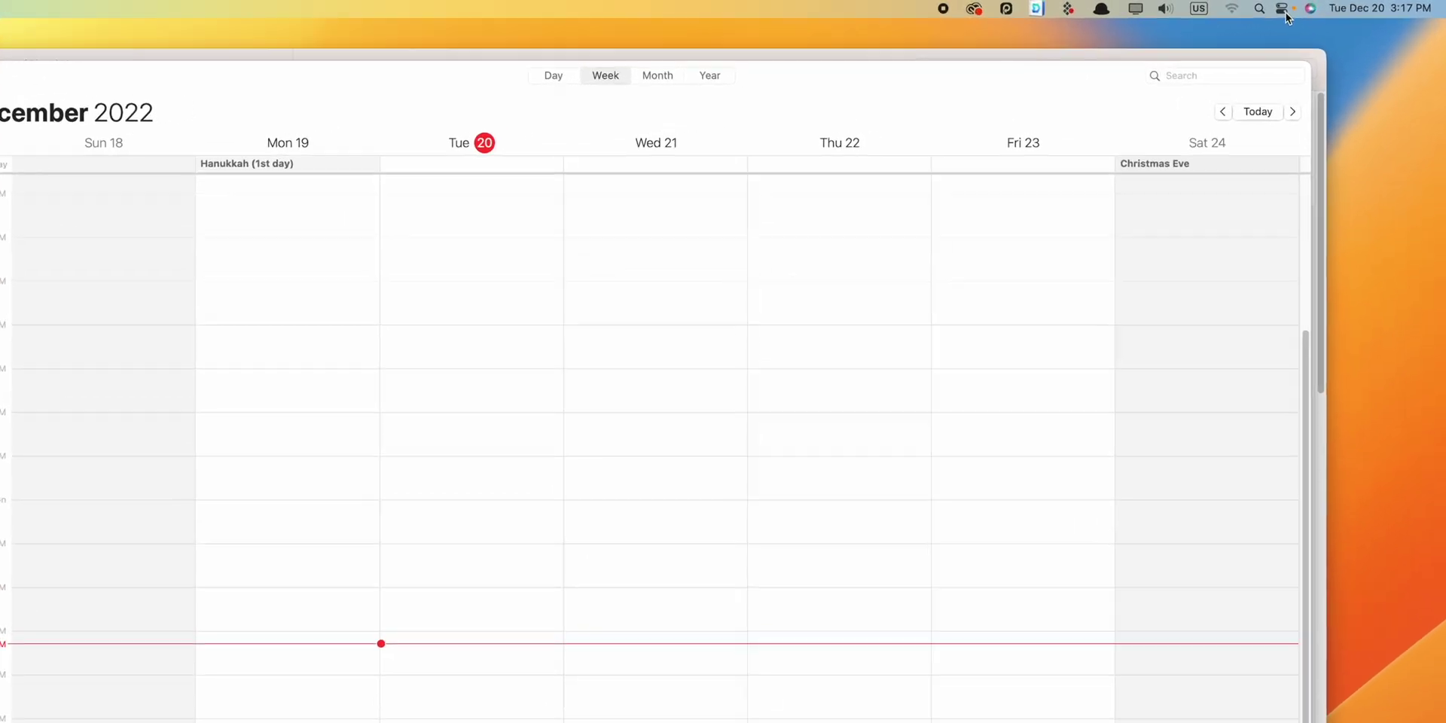
Step: Pin Stage Manager to the menu bar from Control Center and turn it on
click(1314, 7)
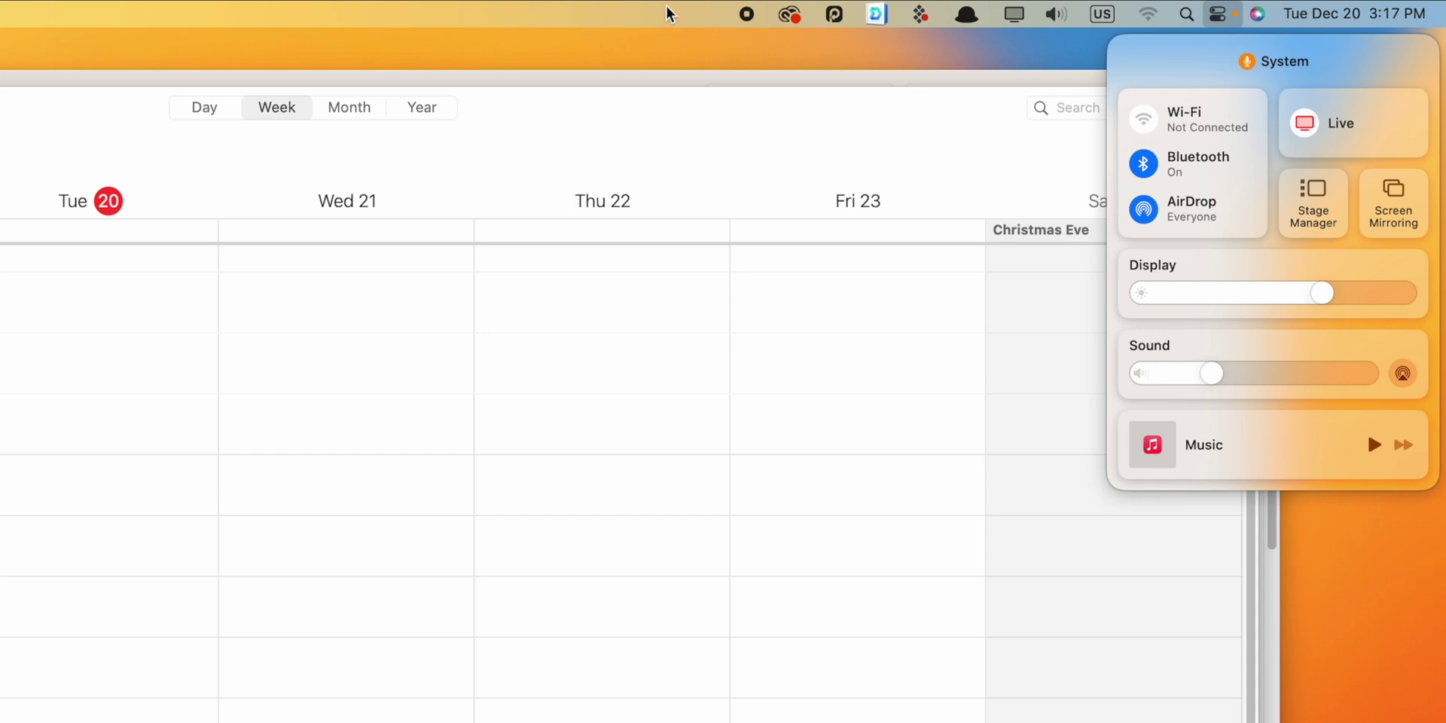
drag(1314, 219, 704, 22)
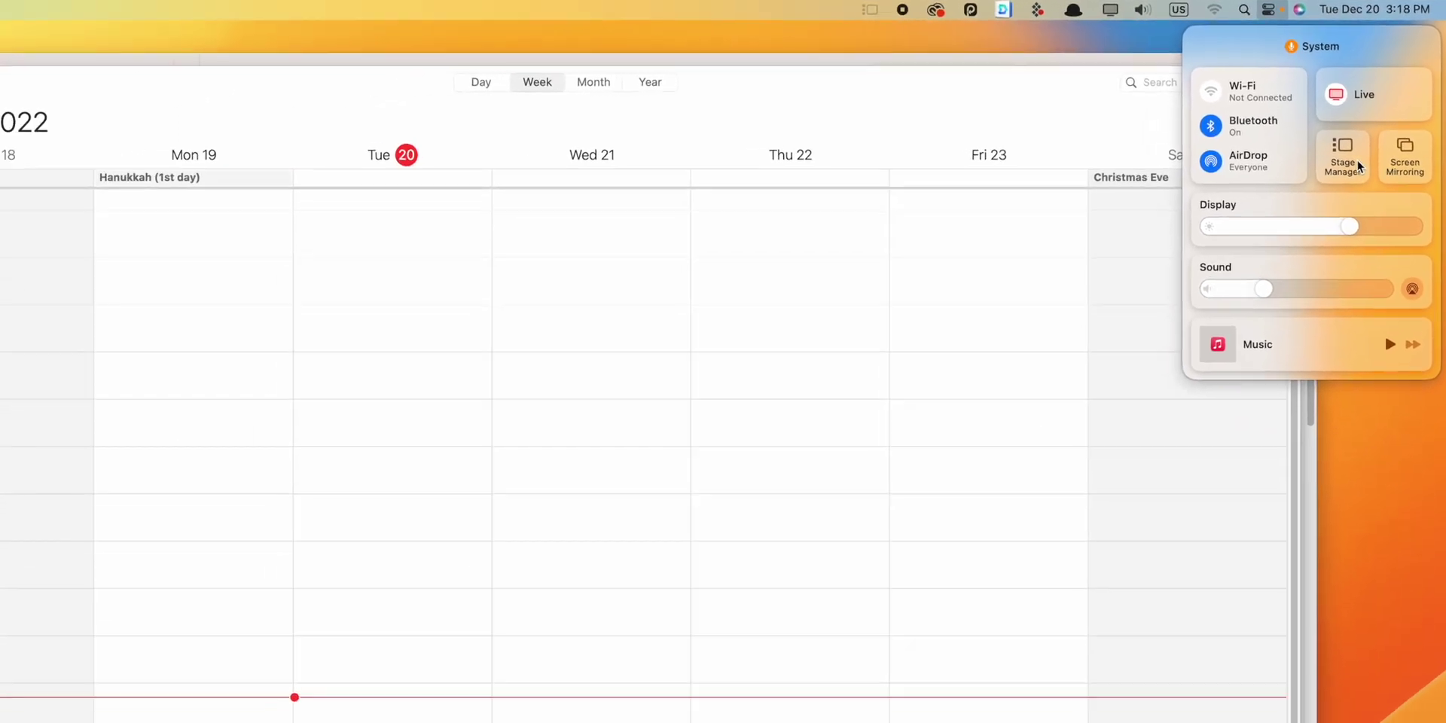
click(1360, 166)
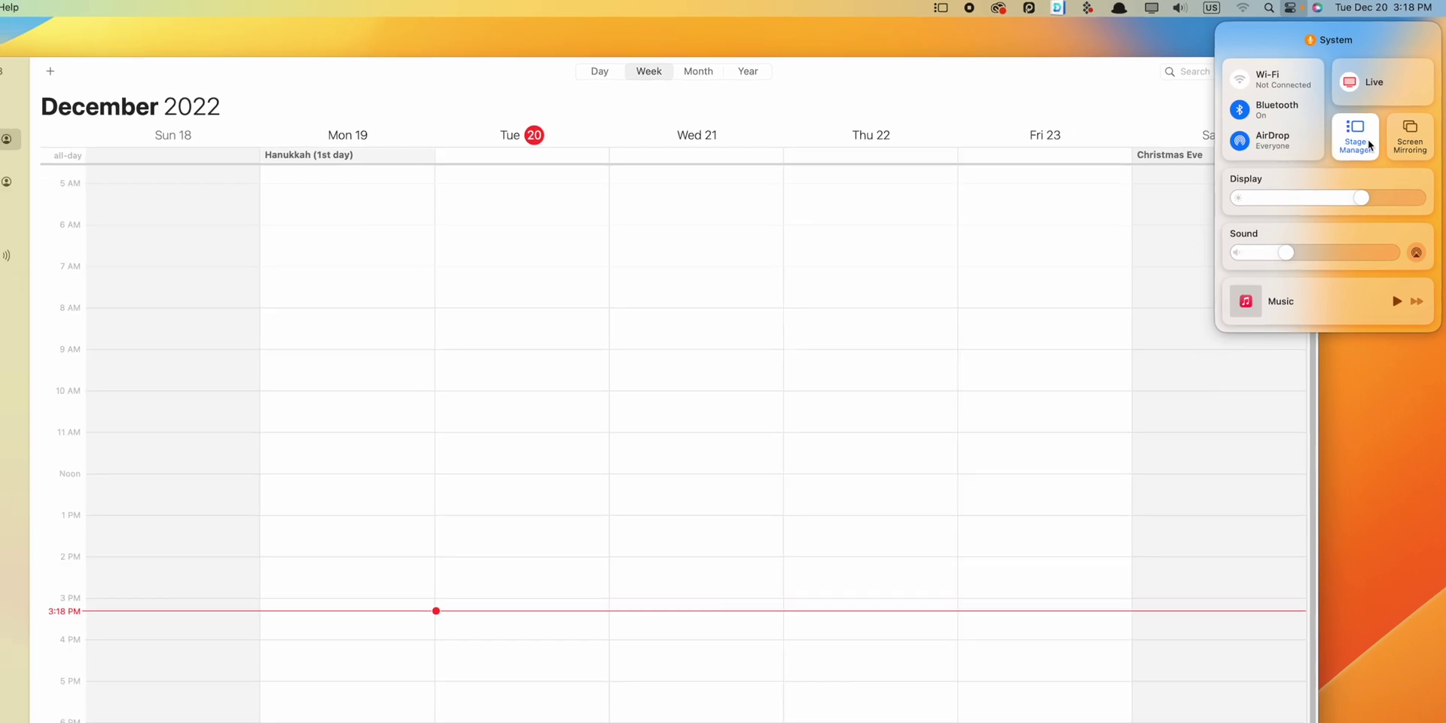
click(1140, 487)
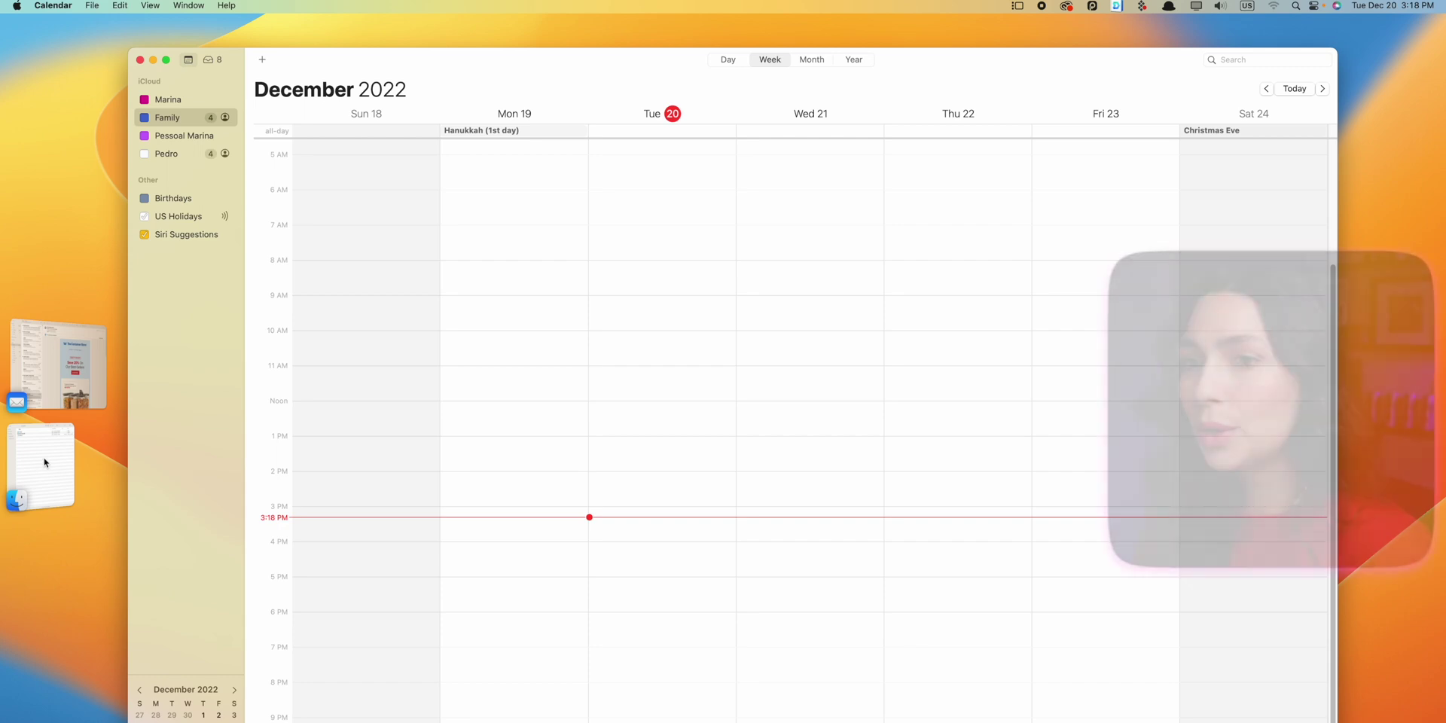
Step: Switch between the Icones PX folder, Mail and Calendar windows, ending on Mail
click(45, 464)
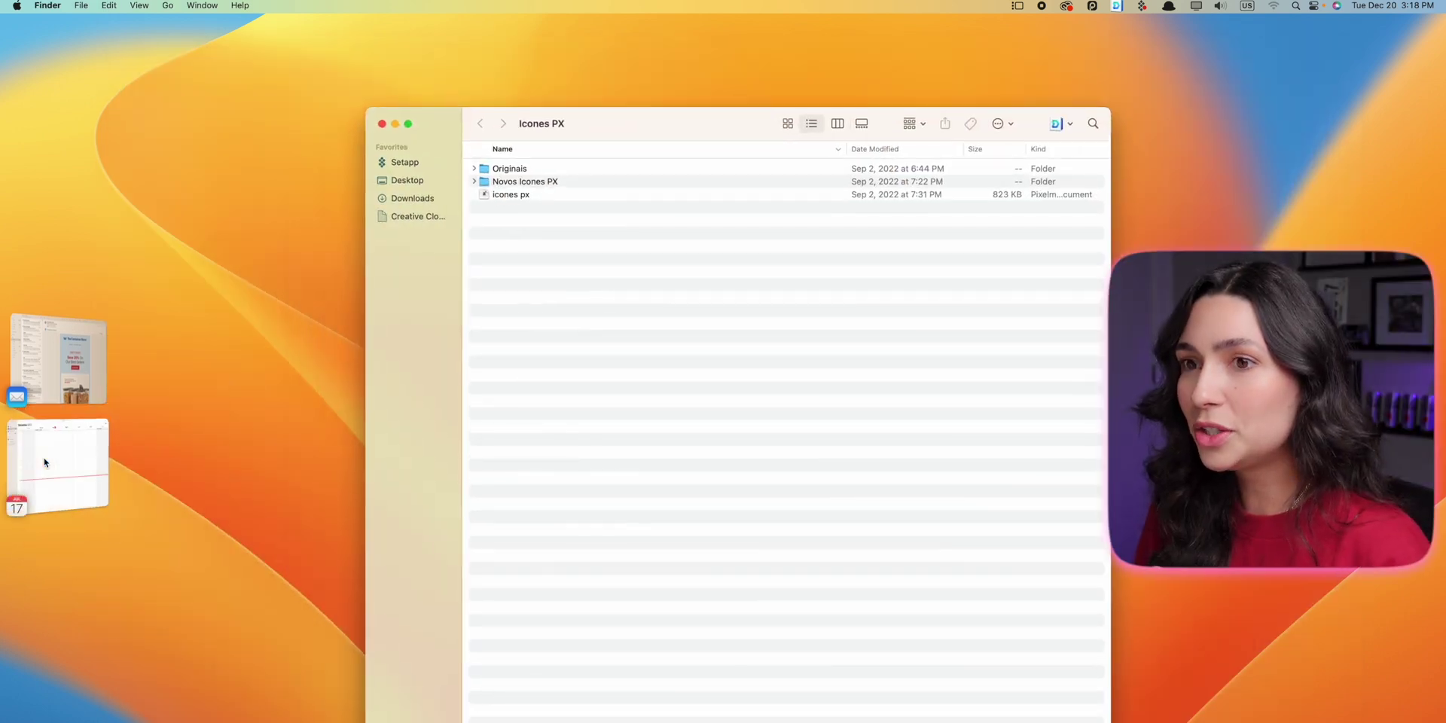
click(54, 399)
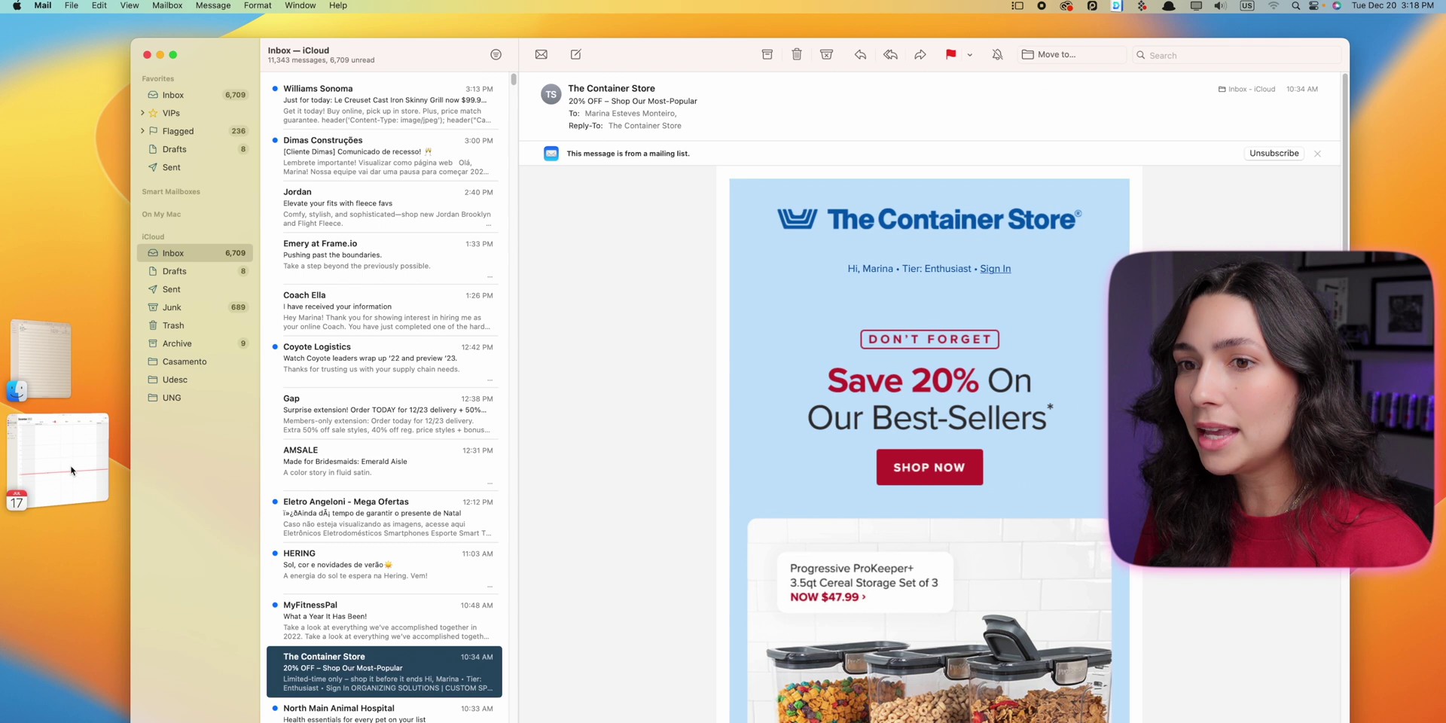
click(53, 400)
click(54, 399)
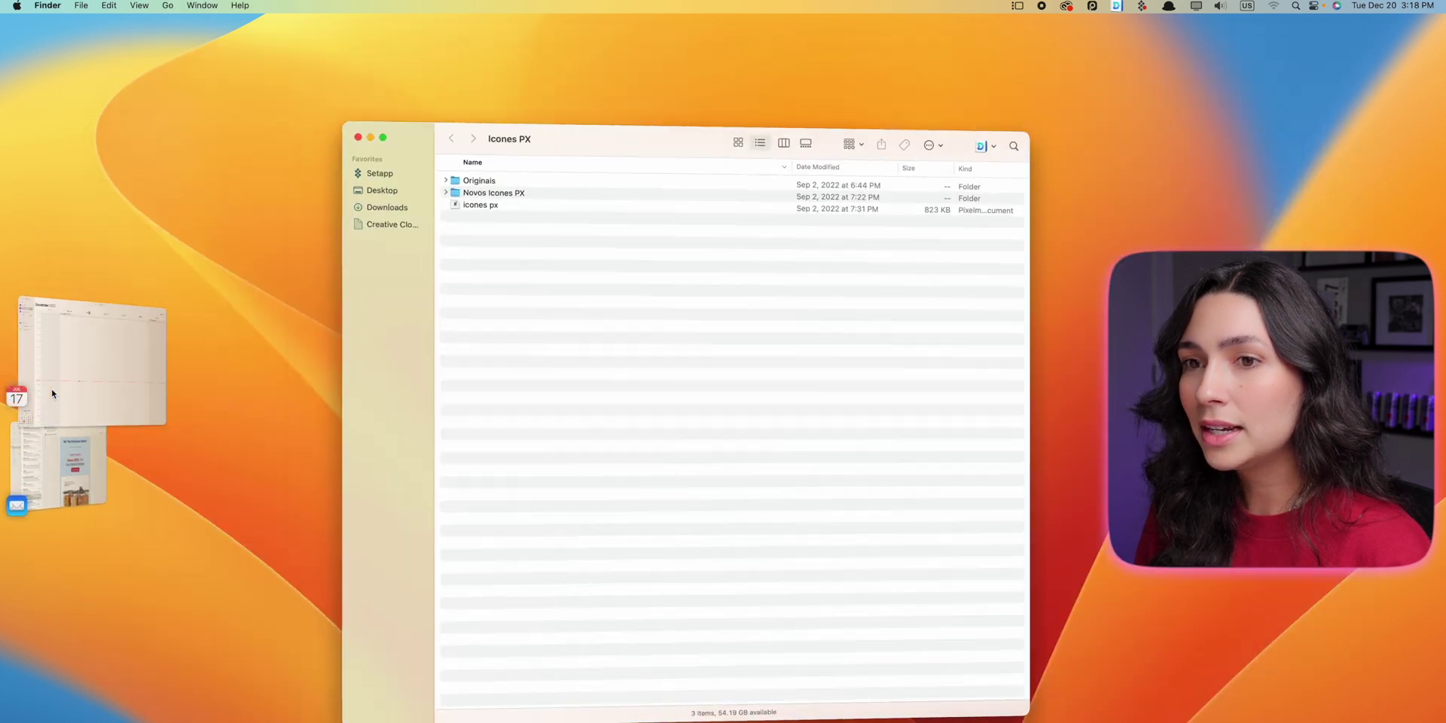
click(55, 466)
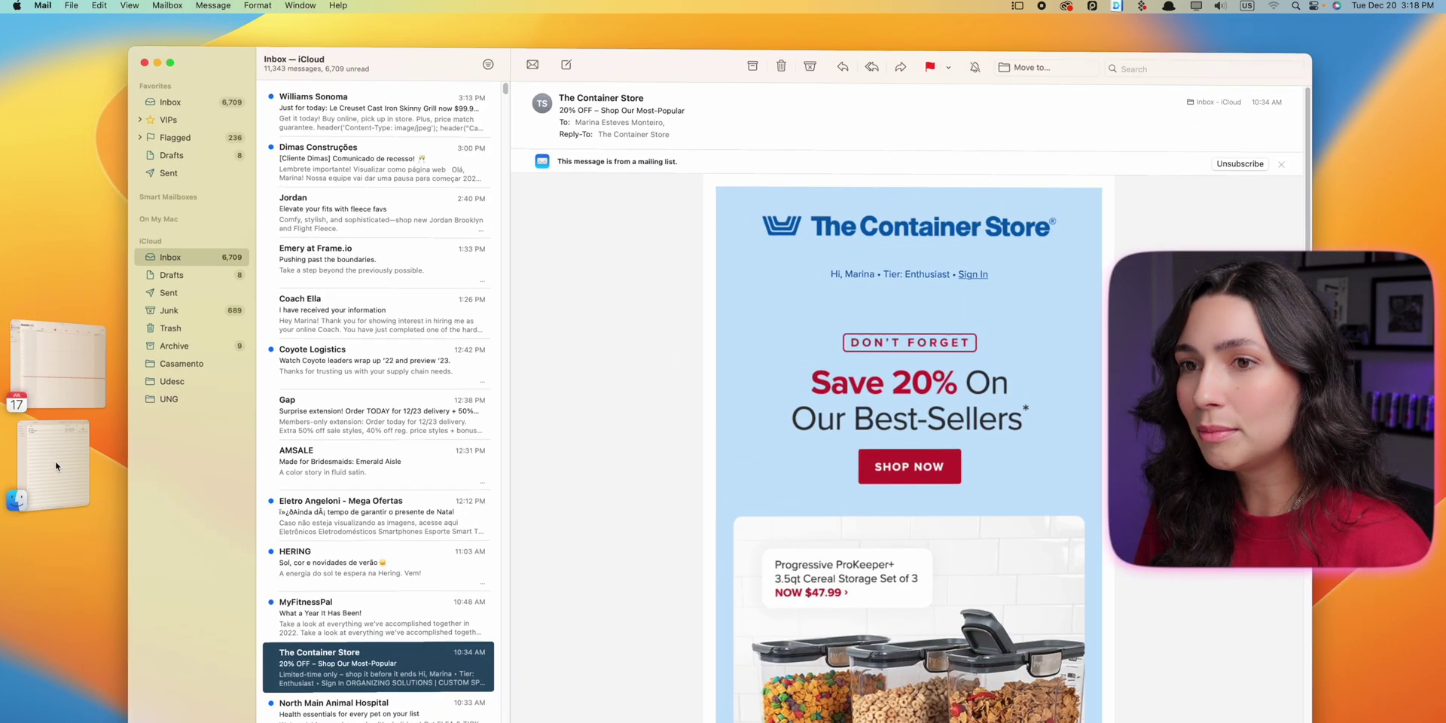
click(57, 367)
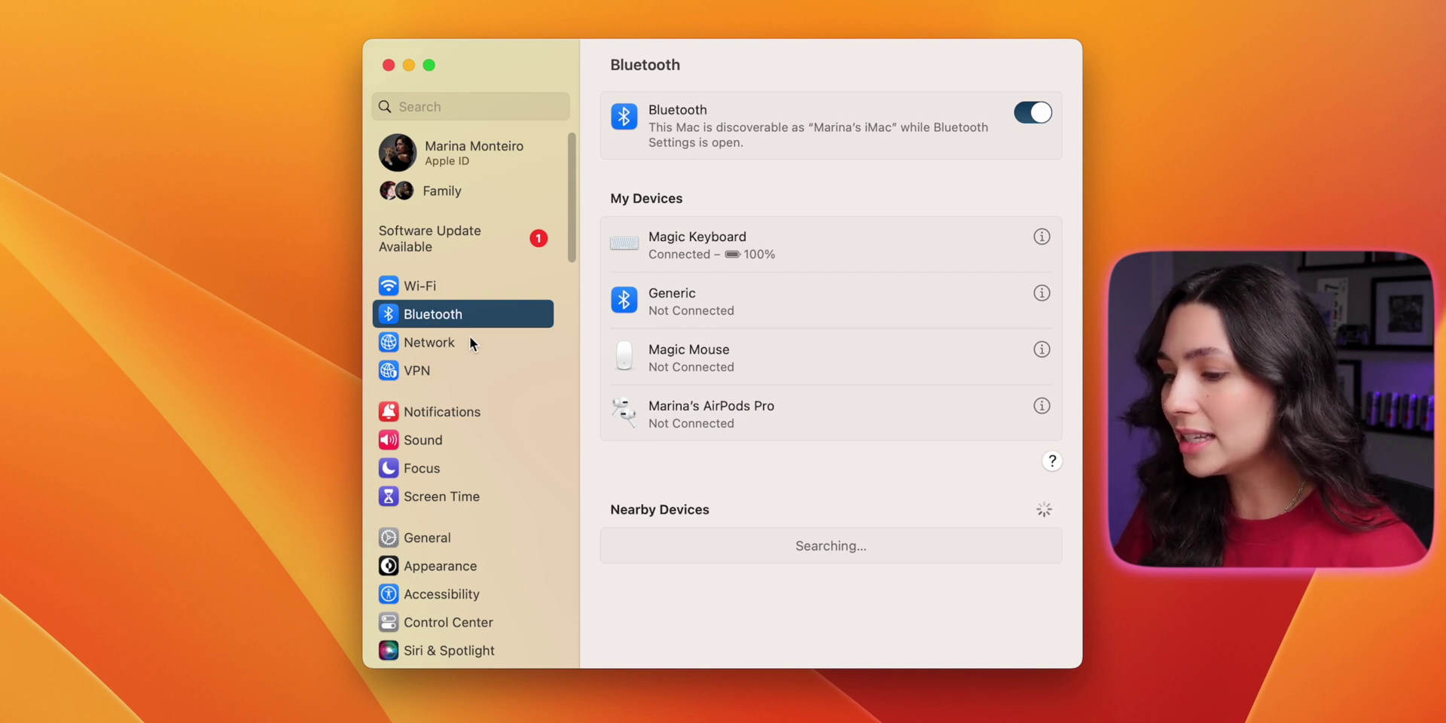
Step: Scroll the Bluetooth pane to view the Magic Keyboard, Magic Mouse and AirPods Pro
scroll(469, 337, down, 2)
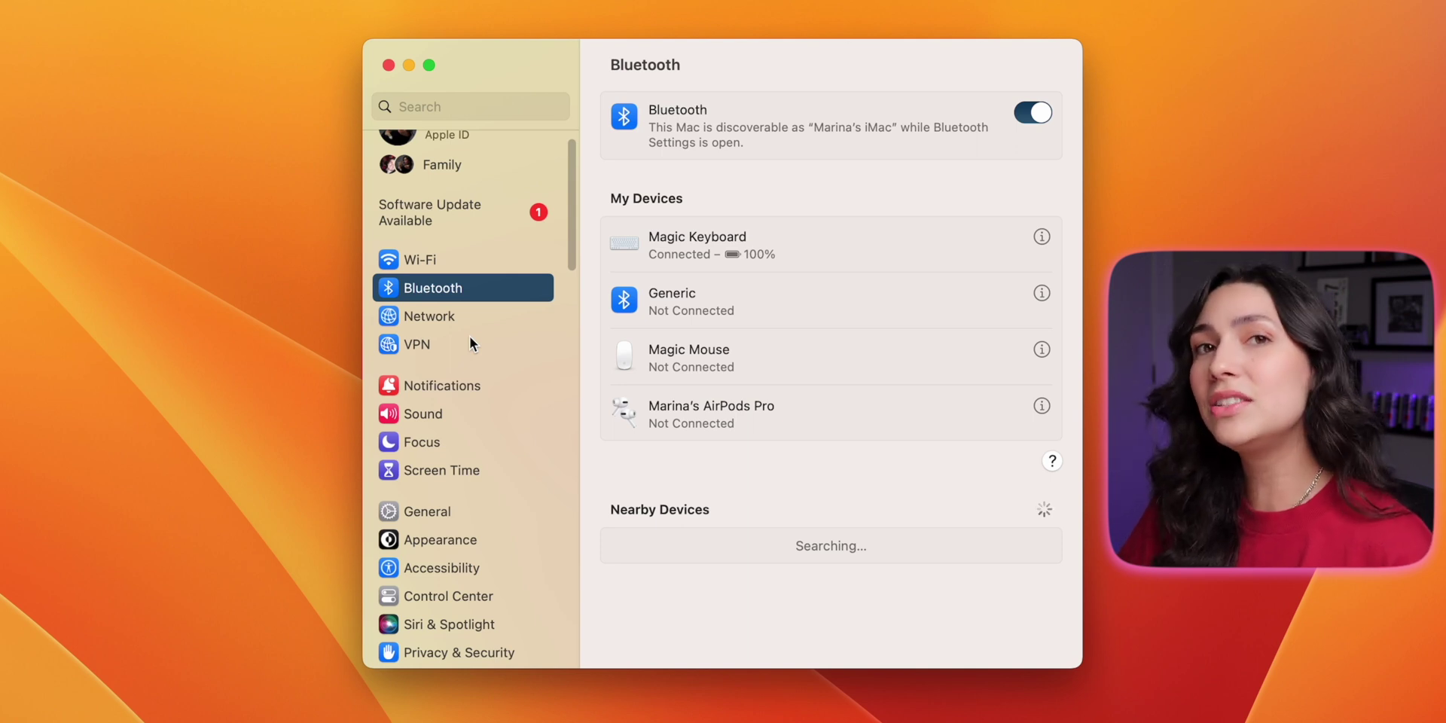
Step: Show the Notifications pane, with previews When Unlocked and lock-screen notifications allowed
click(472, 387)
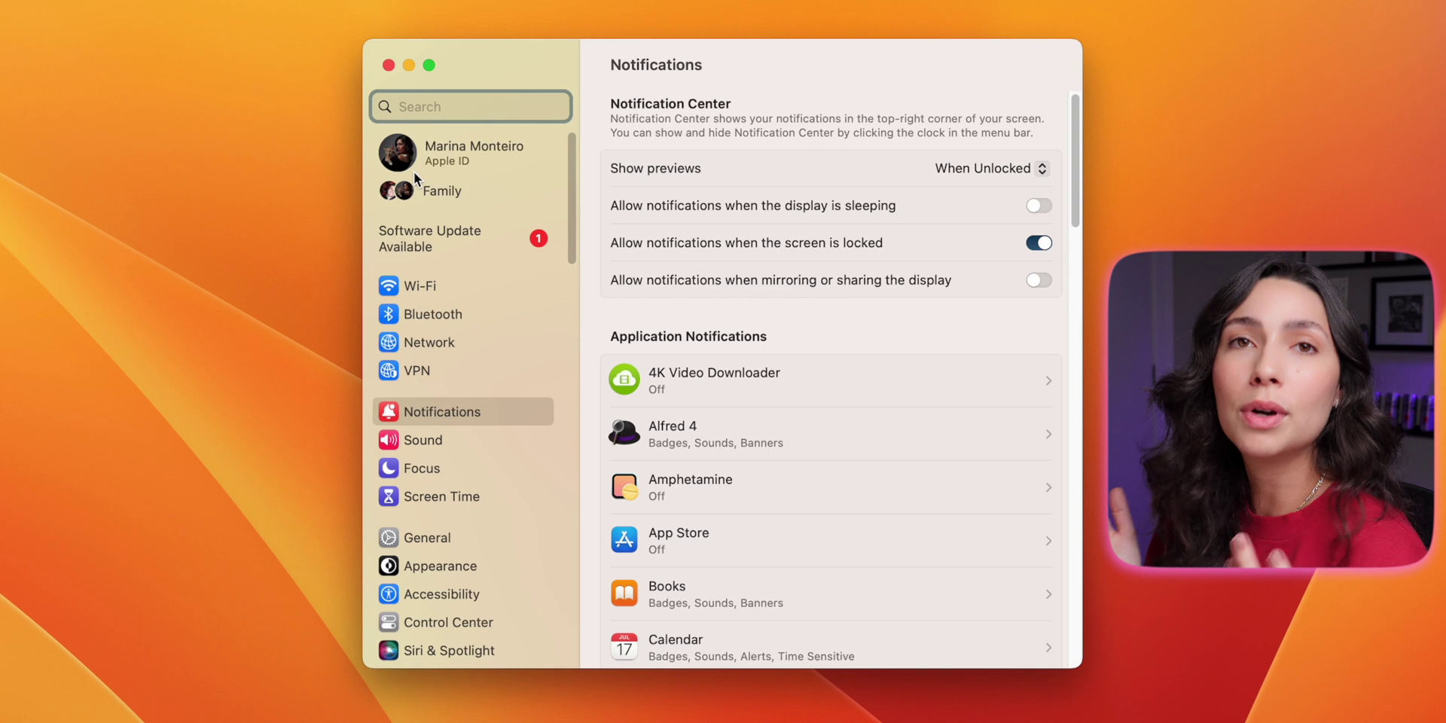
Step: Search Settings for 'bright', open the Display Brightness result, then clear the search
text(bright)
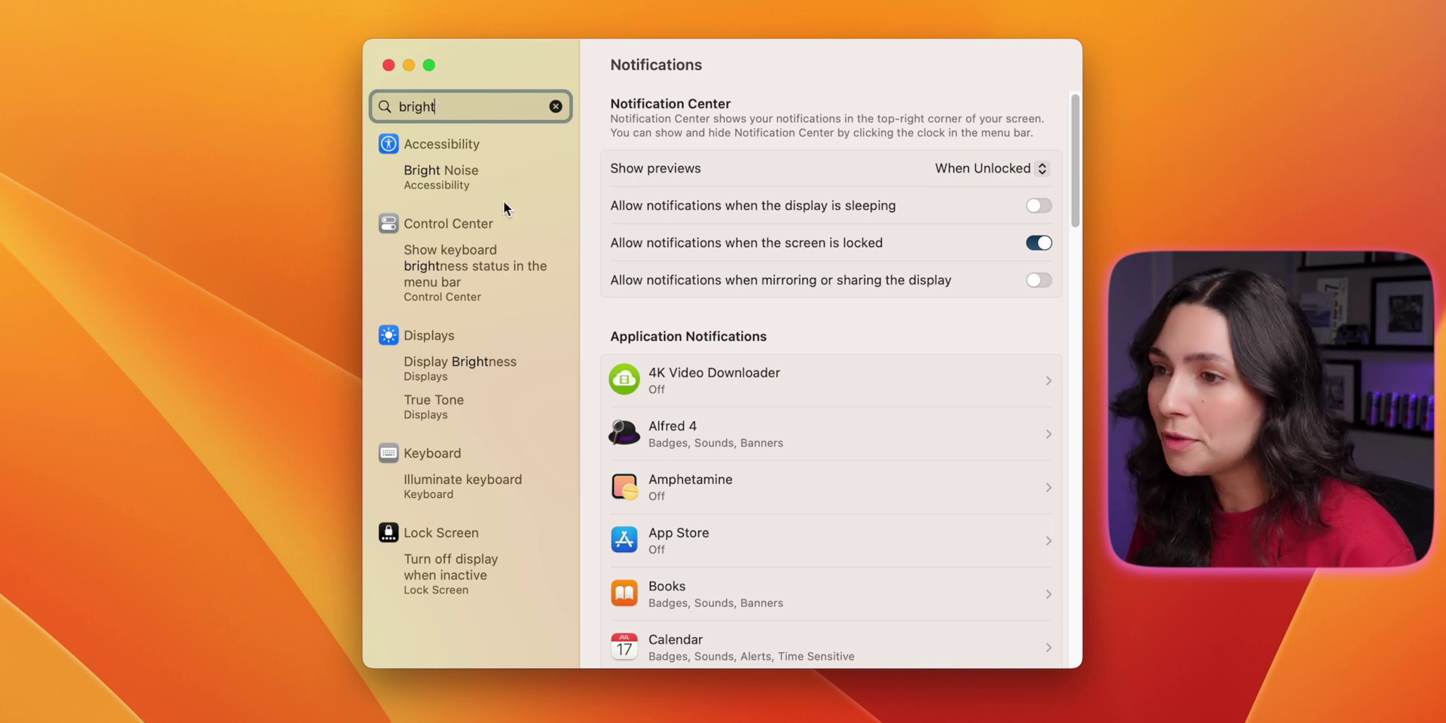
click(495, 359)
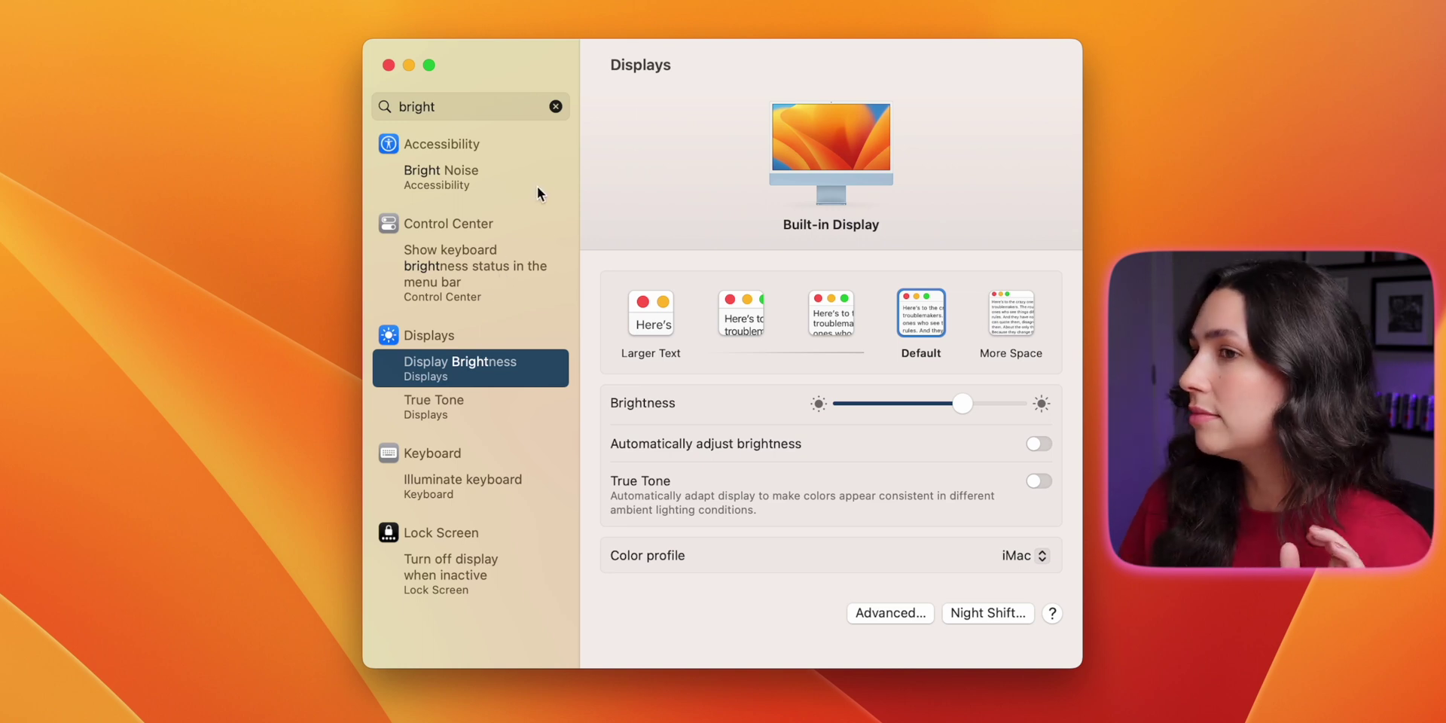
click(555, 106)
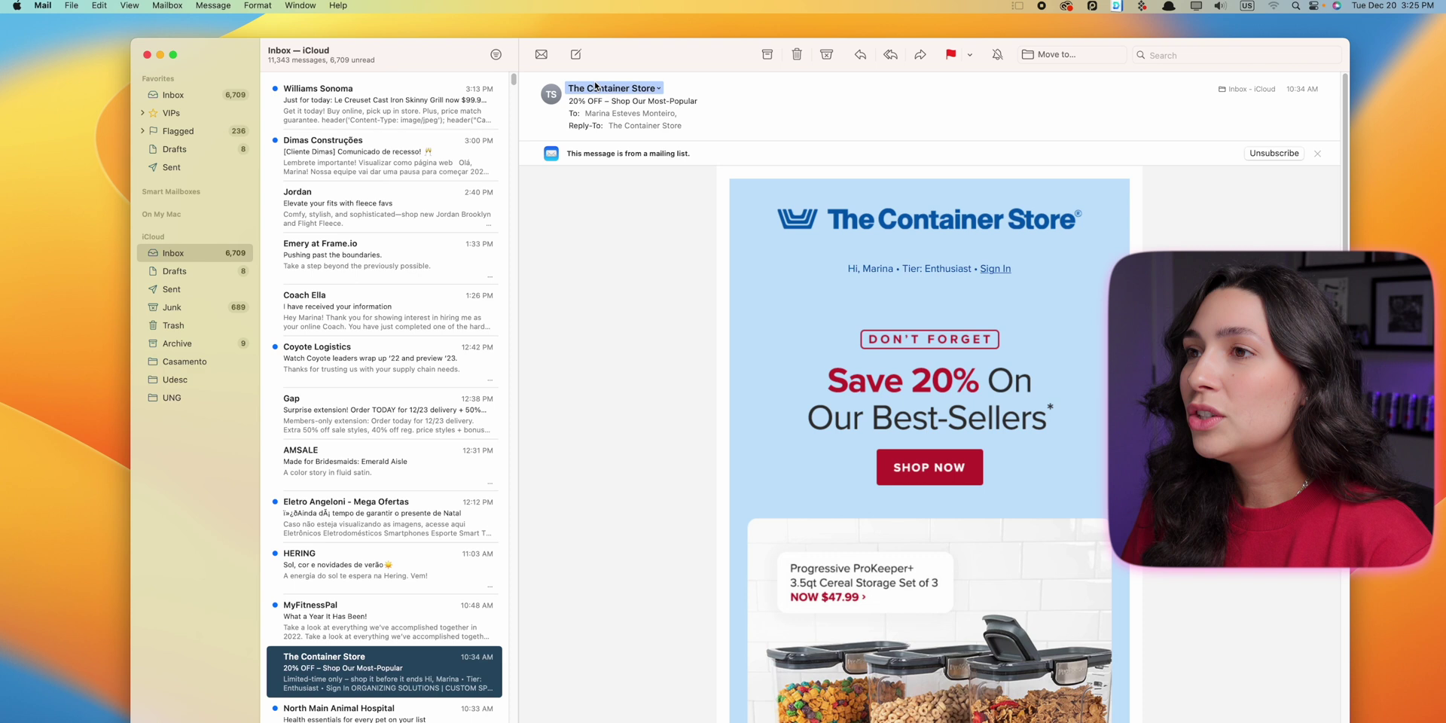
Step: Compose and send an email to a test address with subject and body 'This is a test'
click(575, 55)
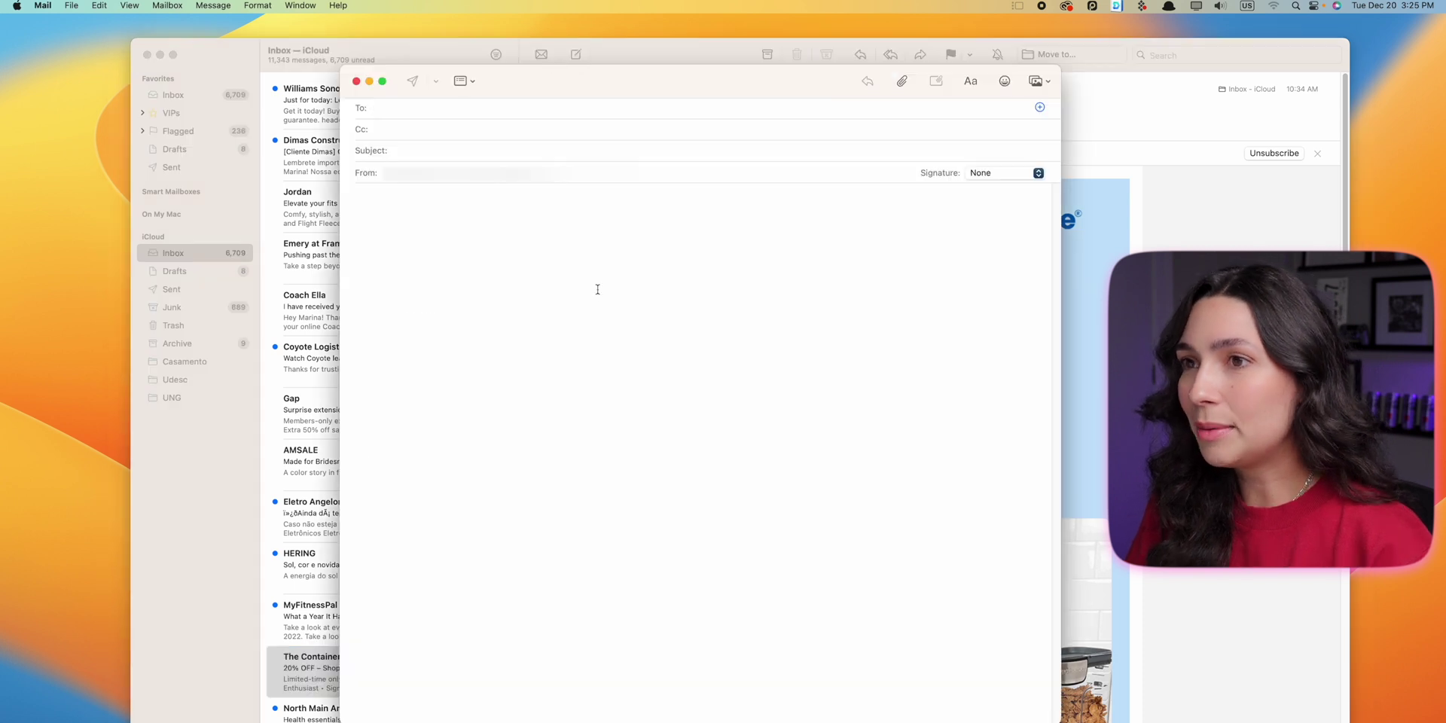
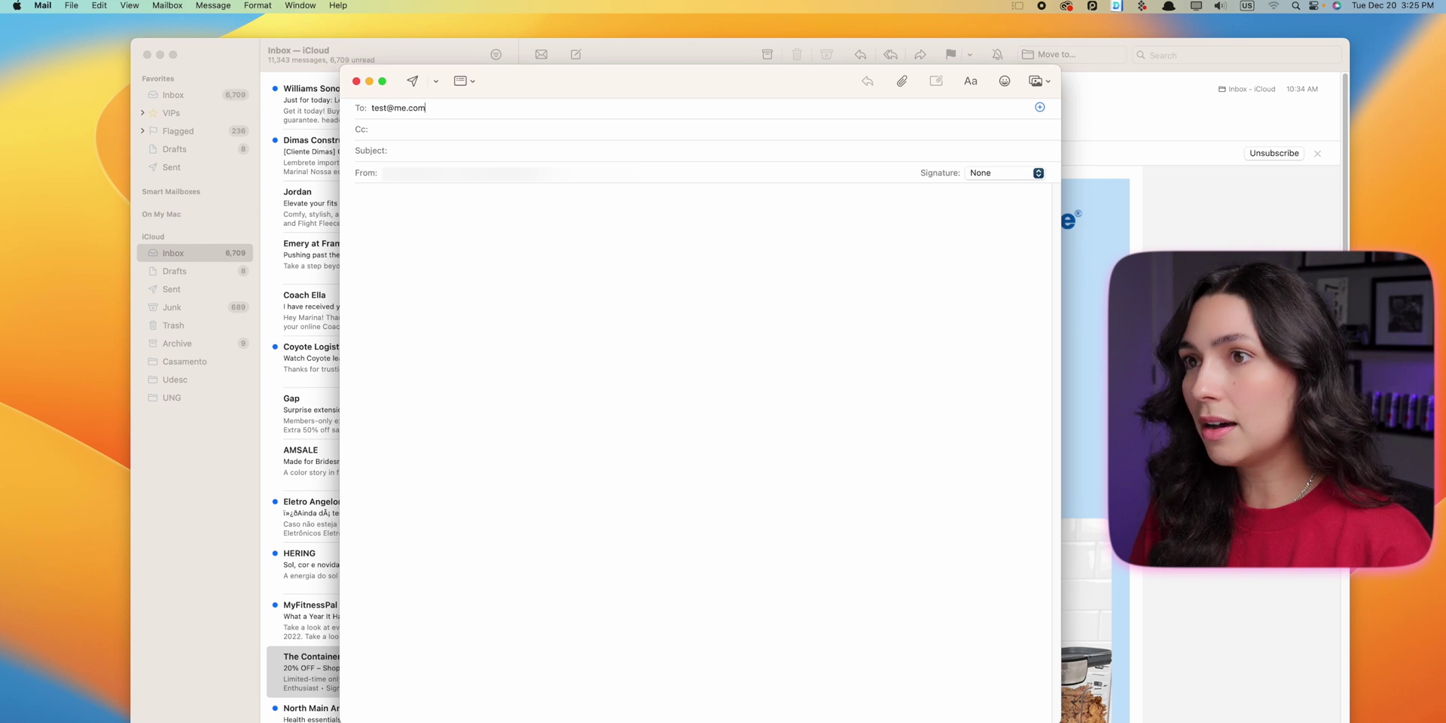
click(571, 150)
text(This is a test)
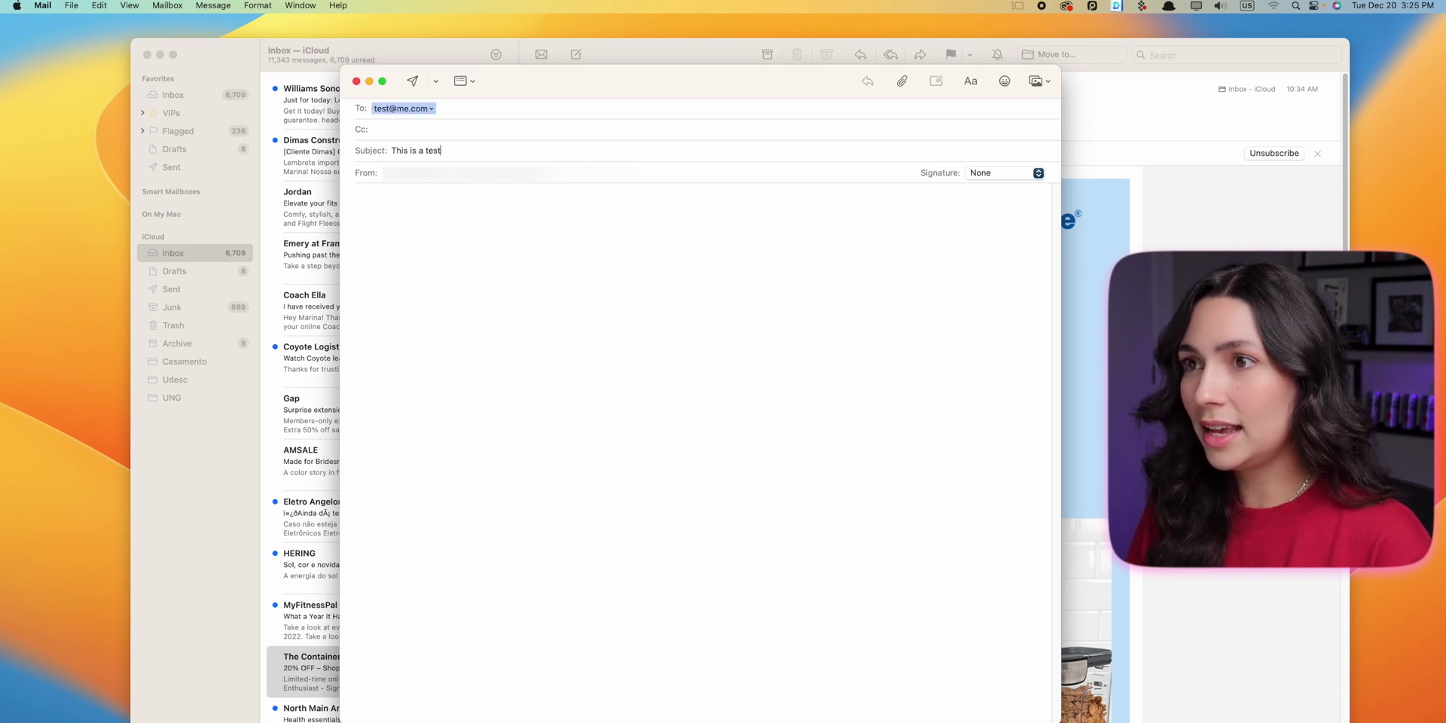
click(557, 247)
text(This is a test)
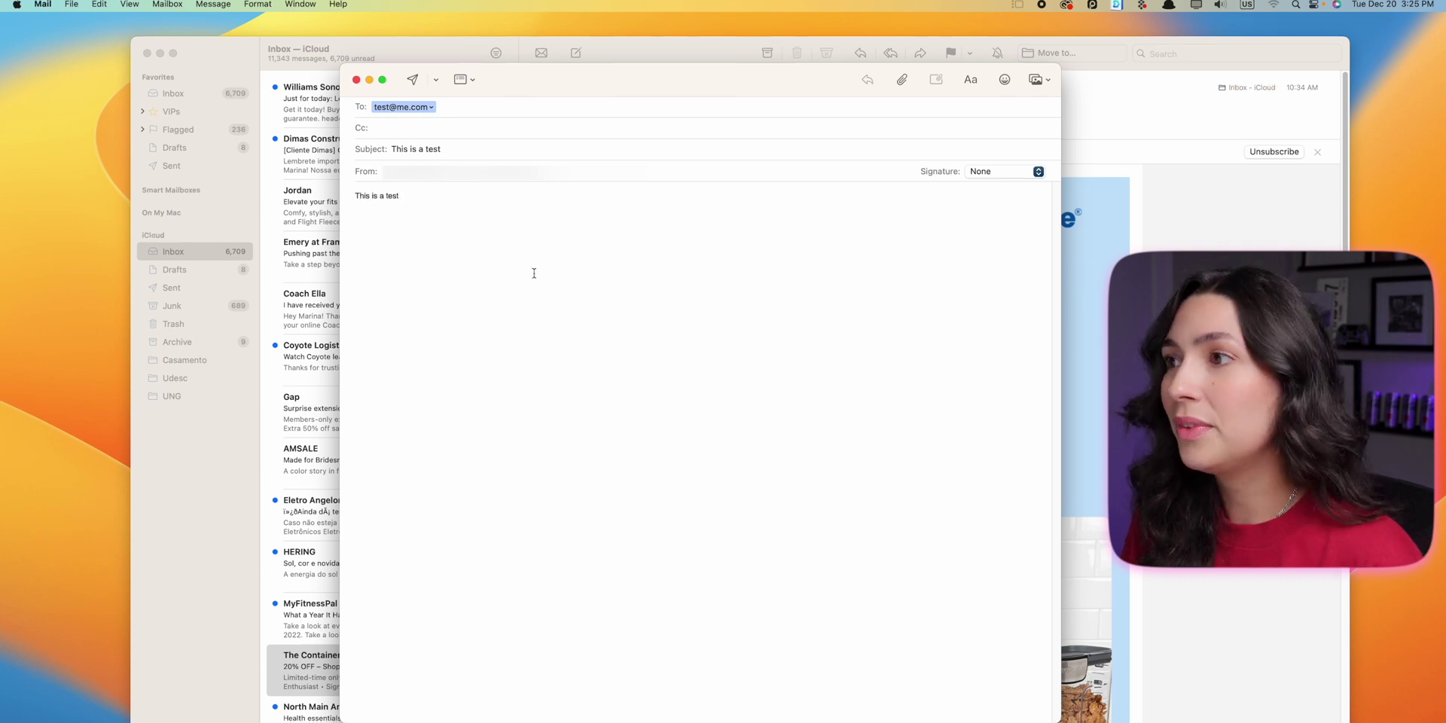
click(413, 29)
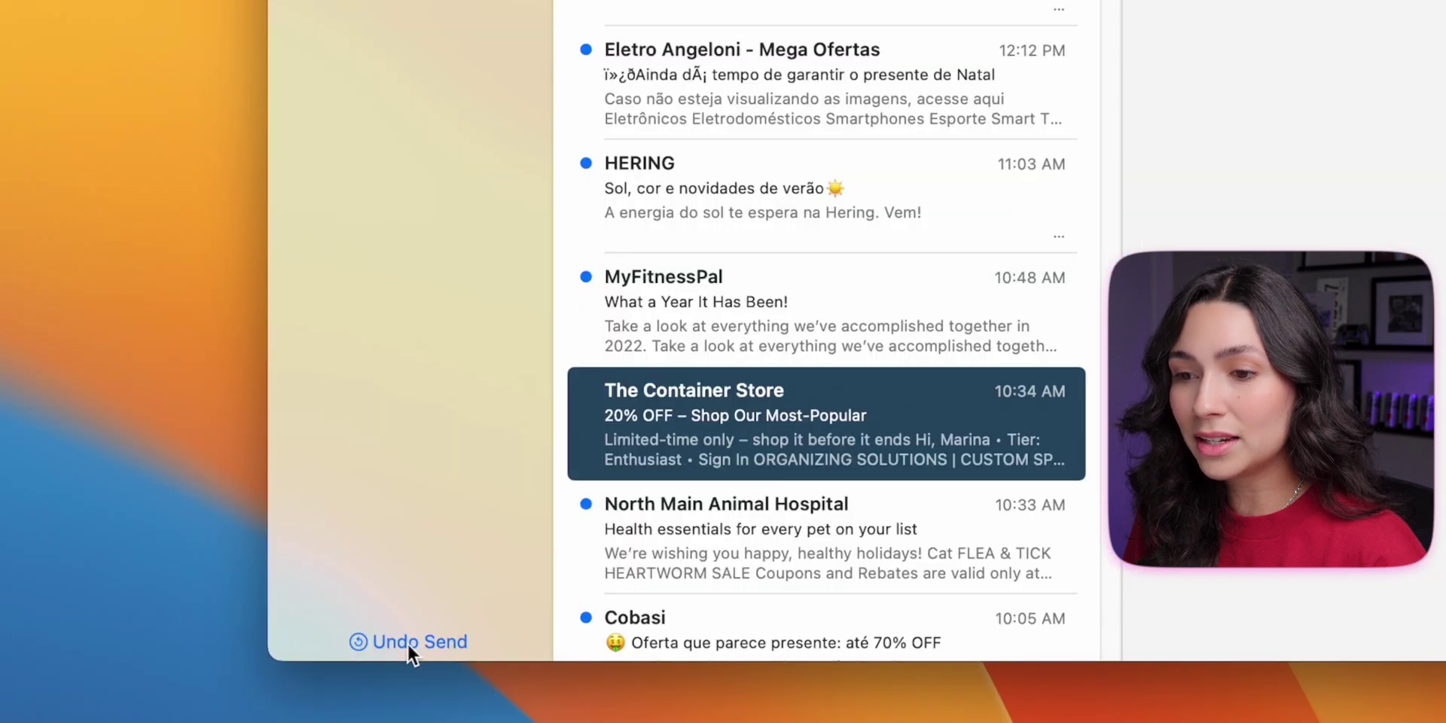
Step: Undo sending the 'This is a test' message to reopen its draft
click(407, 643)
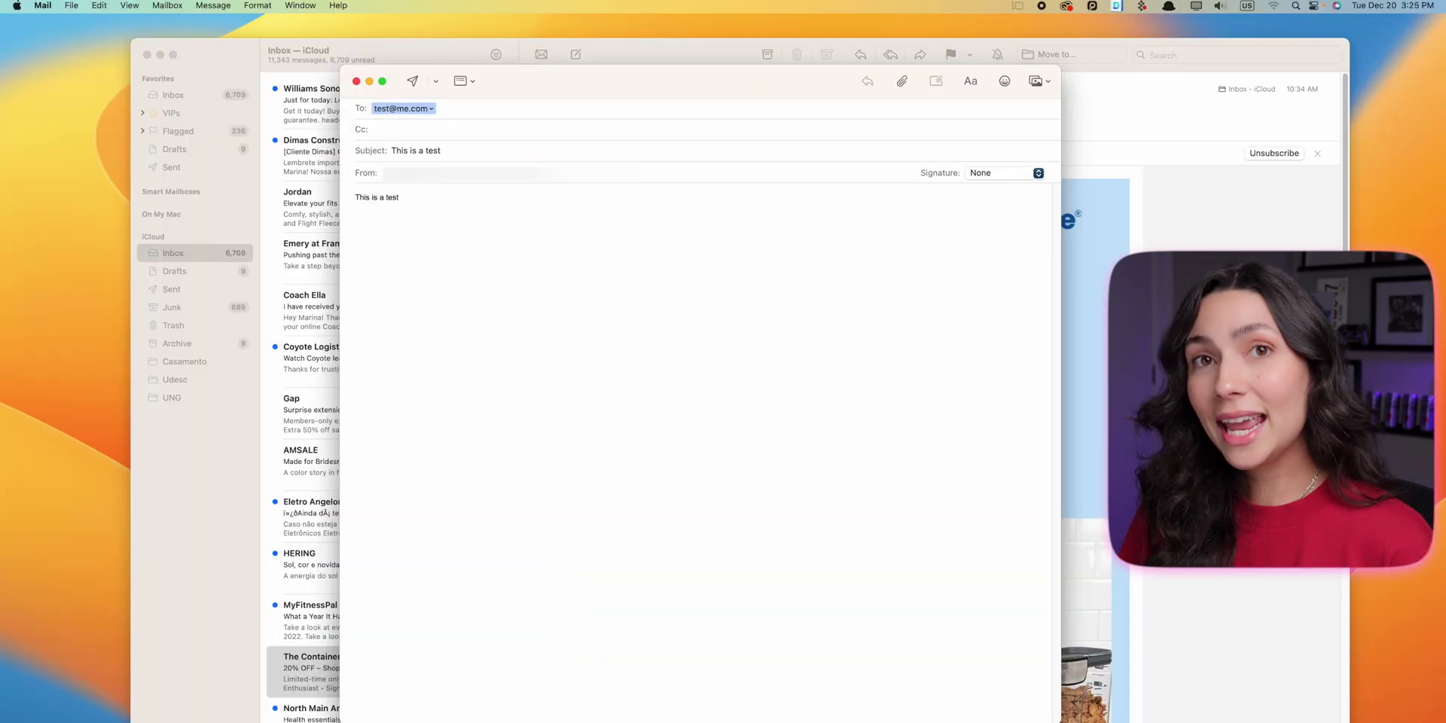